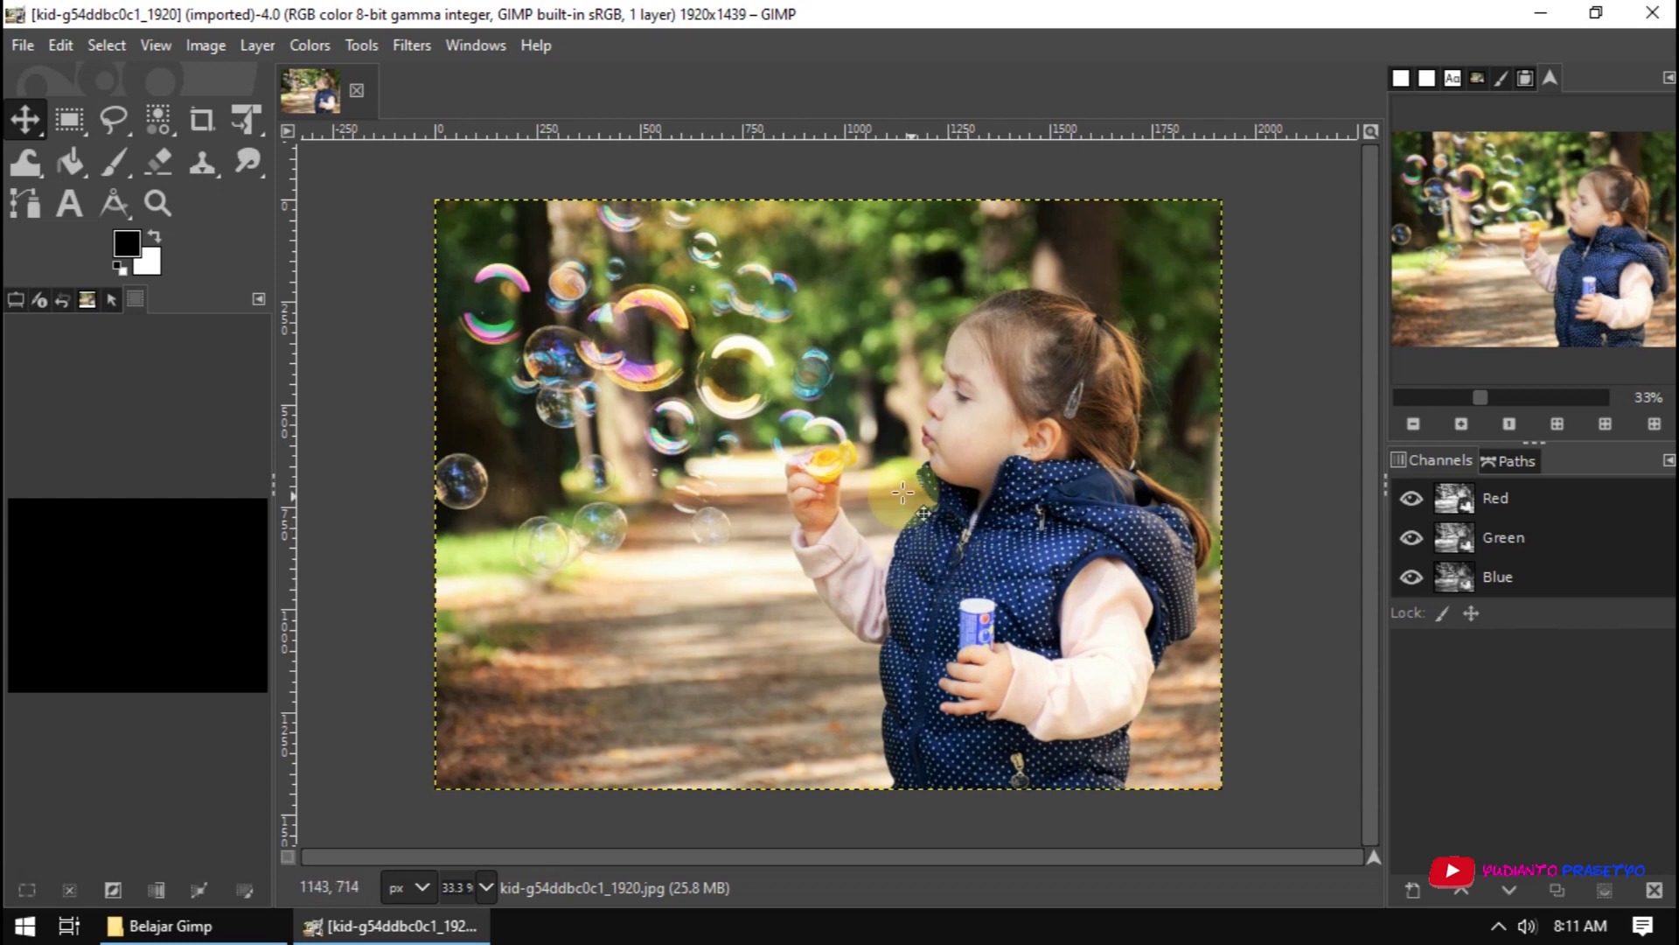
Duplicate the bubble-blowing girl photo as a second untitled RGB image and compare both image tabs.
left_click(202, 51)
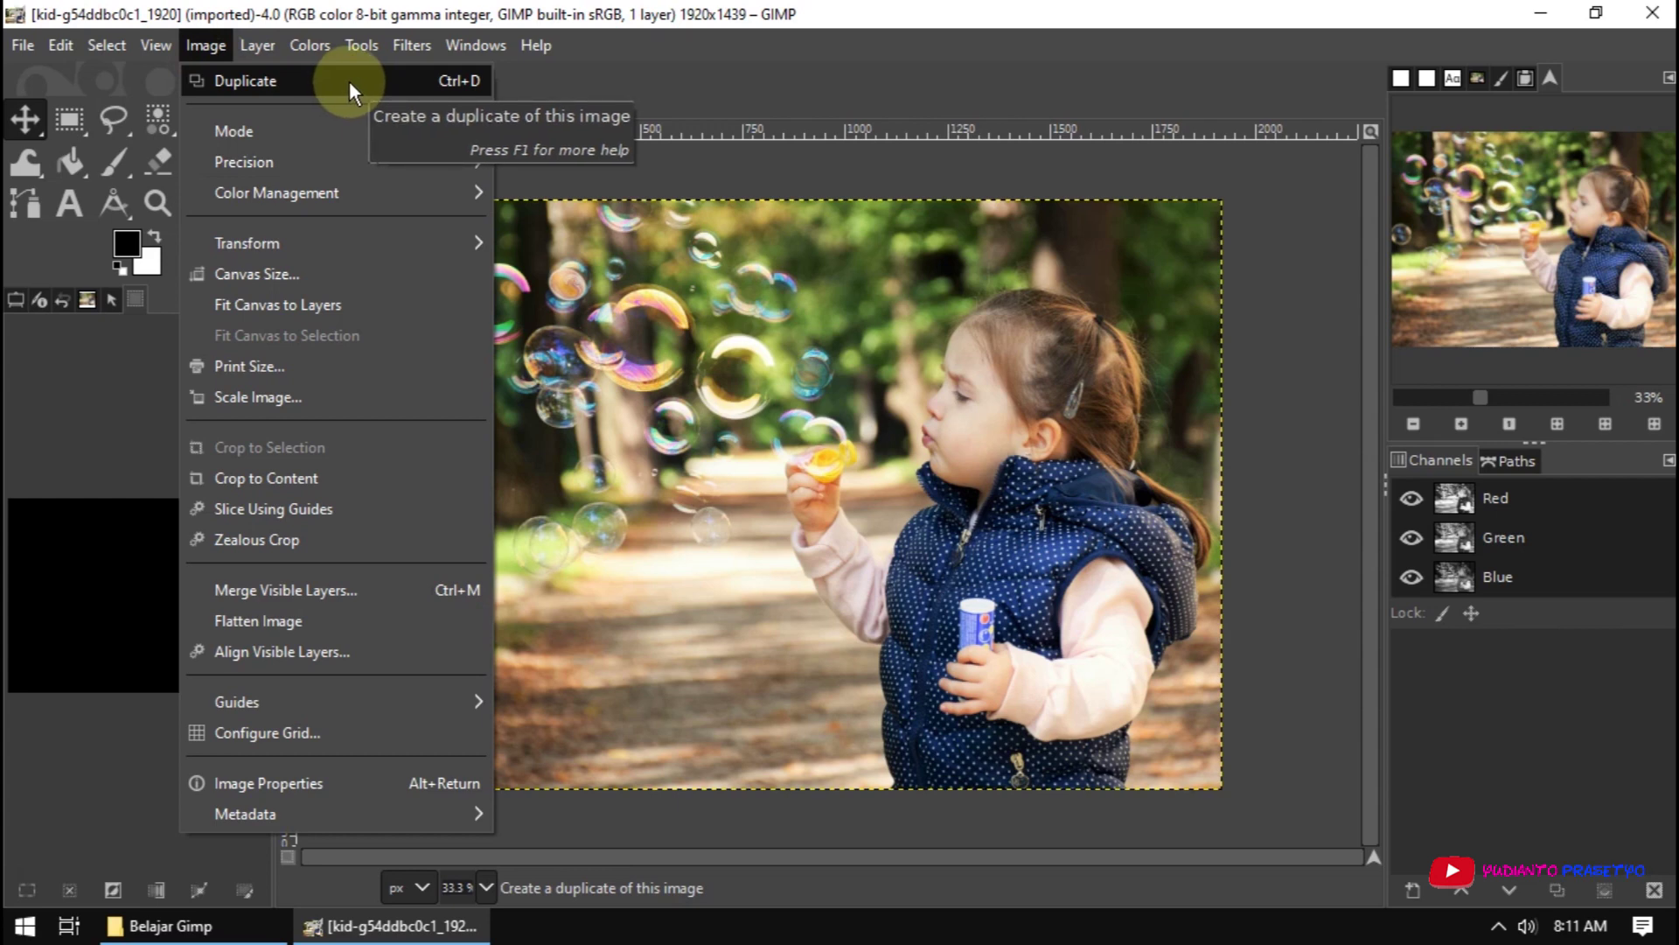
left_click(349, 79)
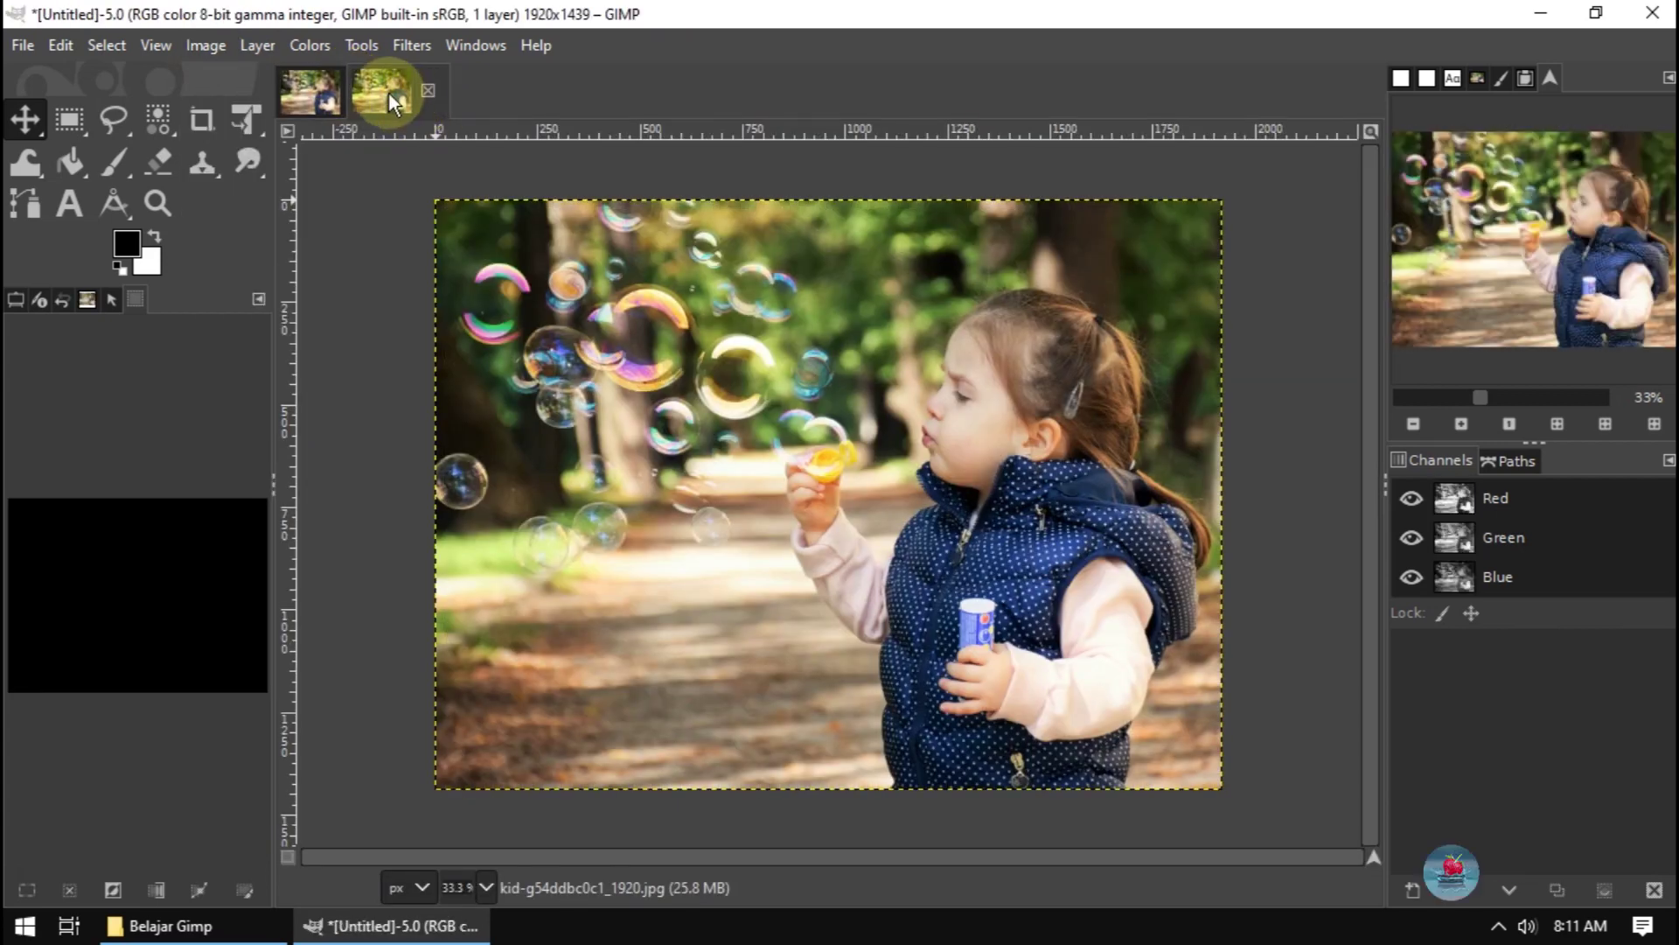
left_click(341, 89)
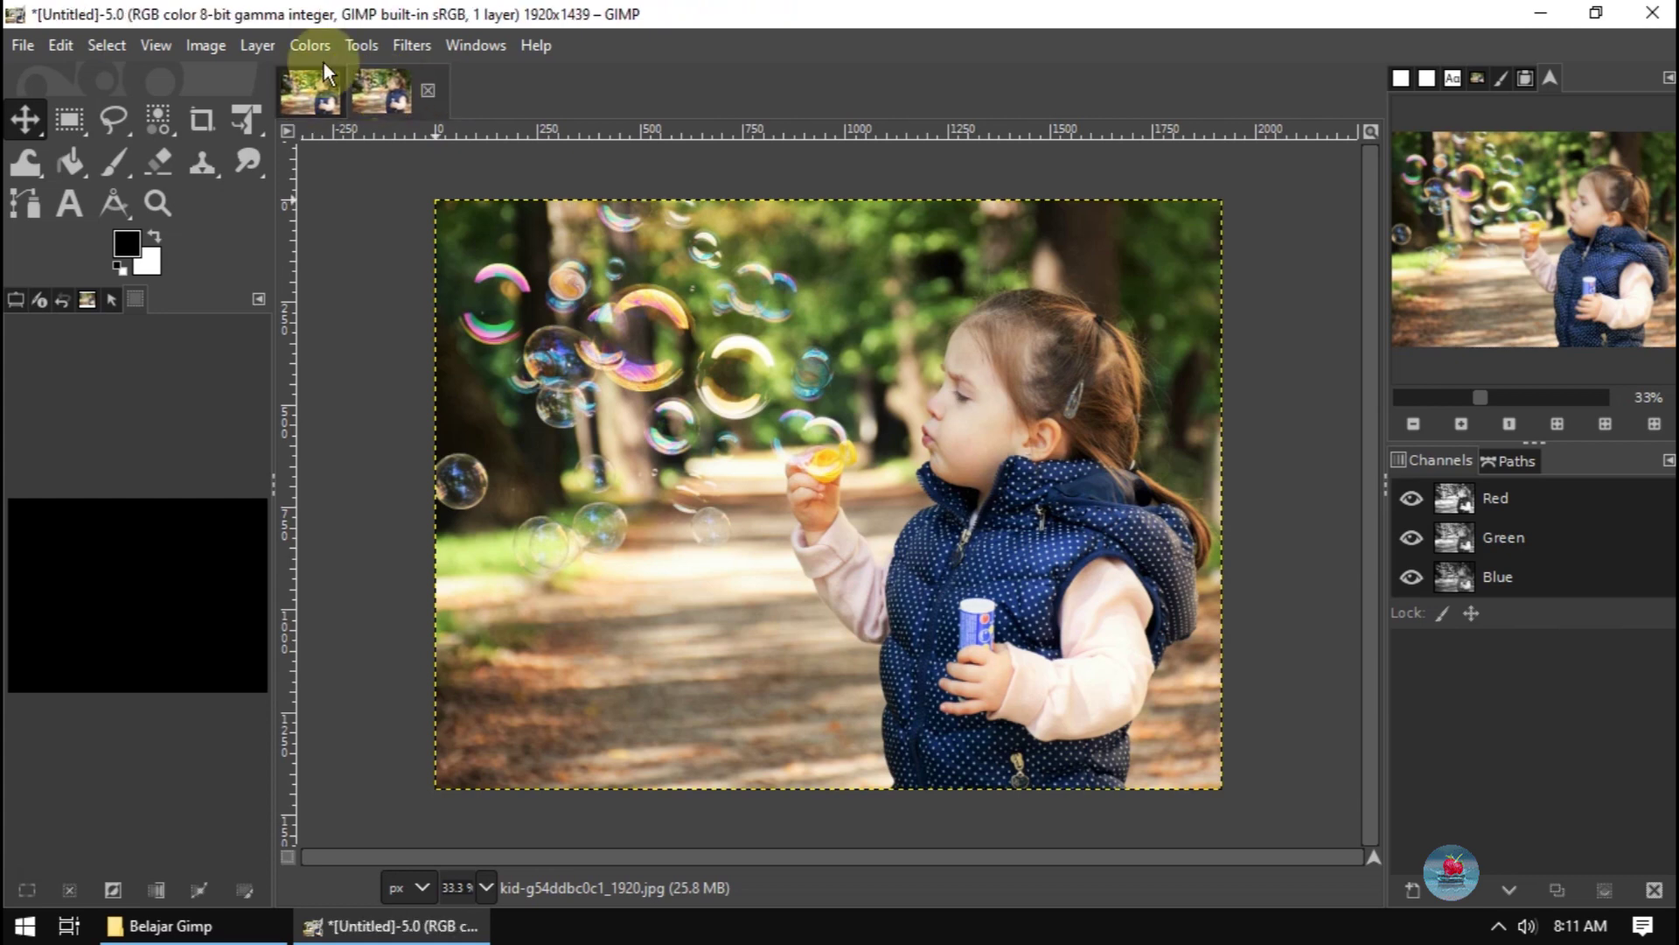
left_click(207, 48)
mouse_move(310, 45)
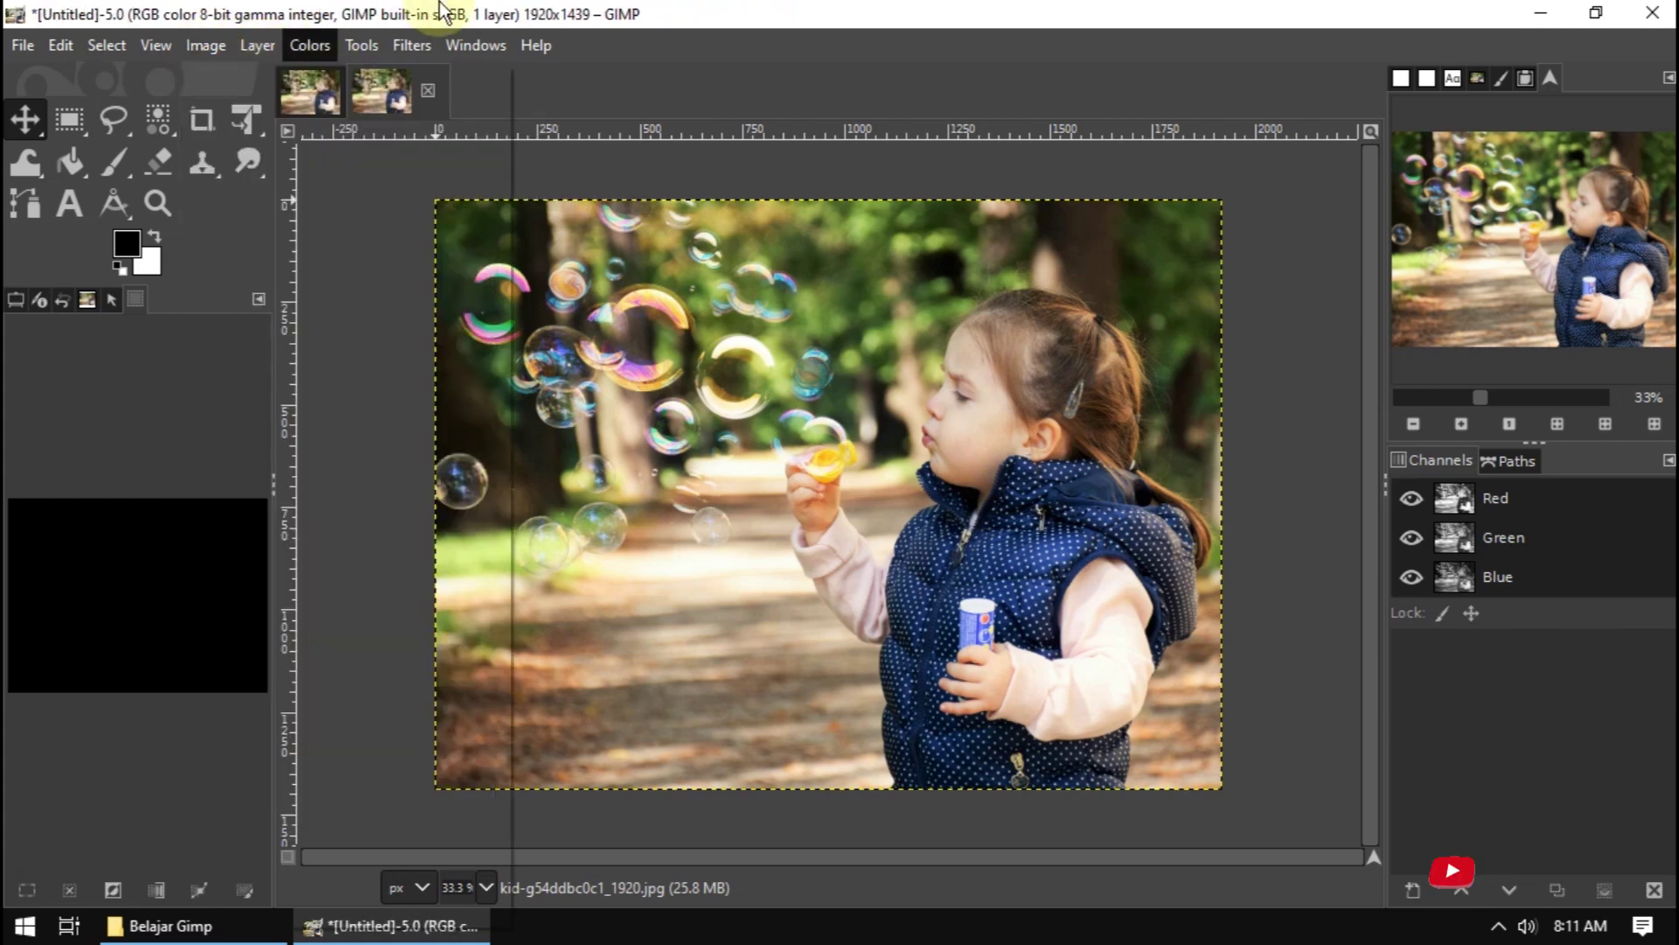
left_click(209, 48)
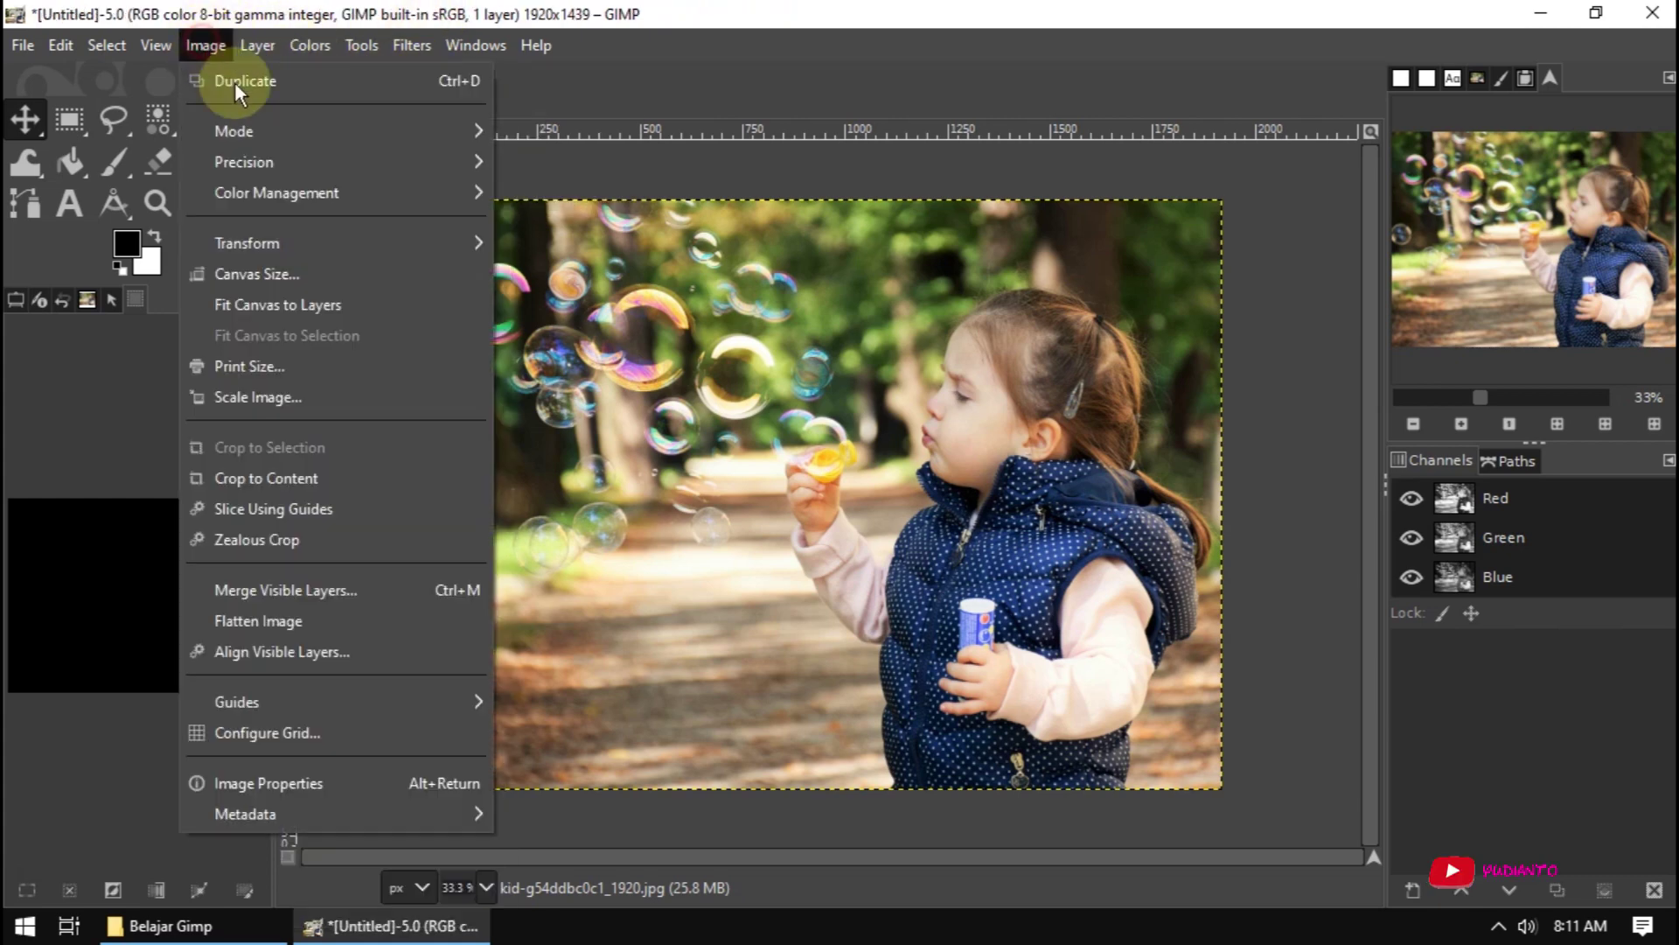
mouse_move(235, 132)
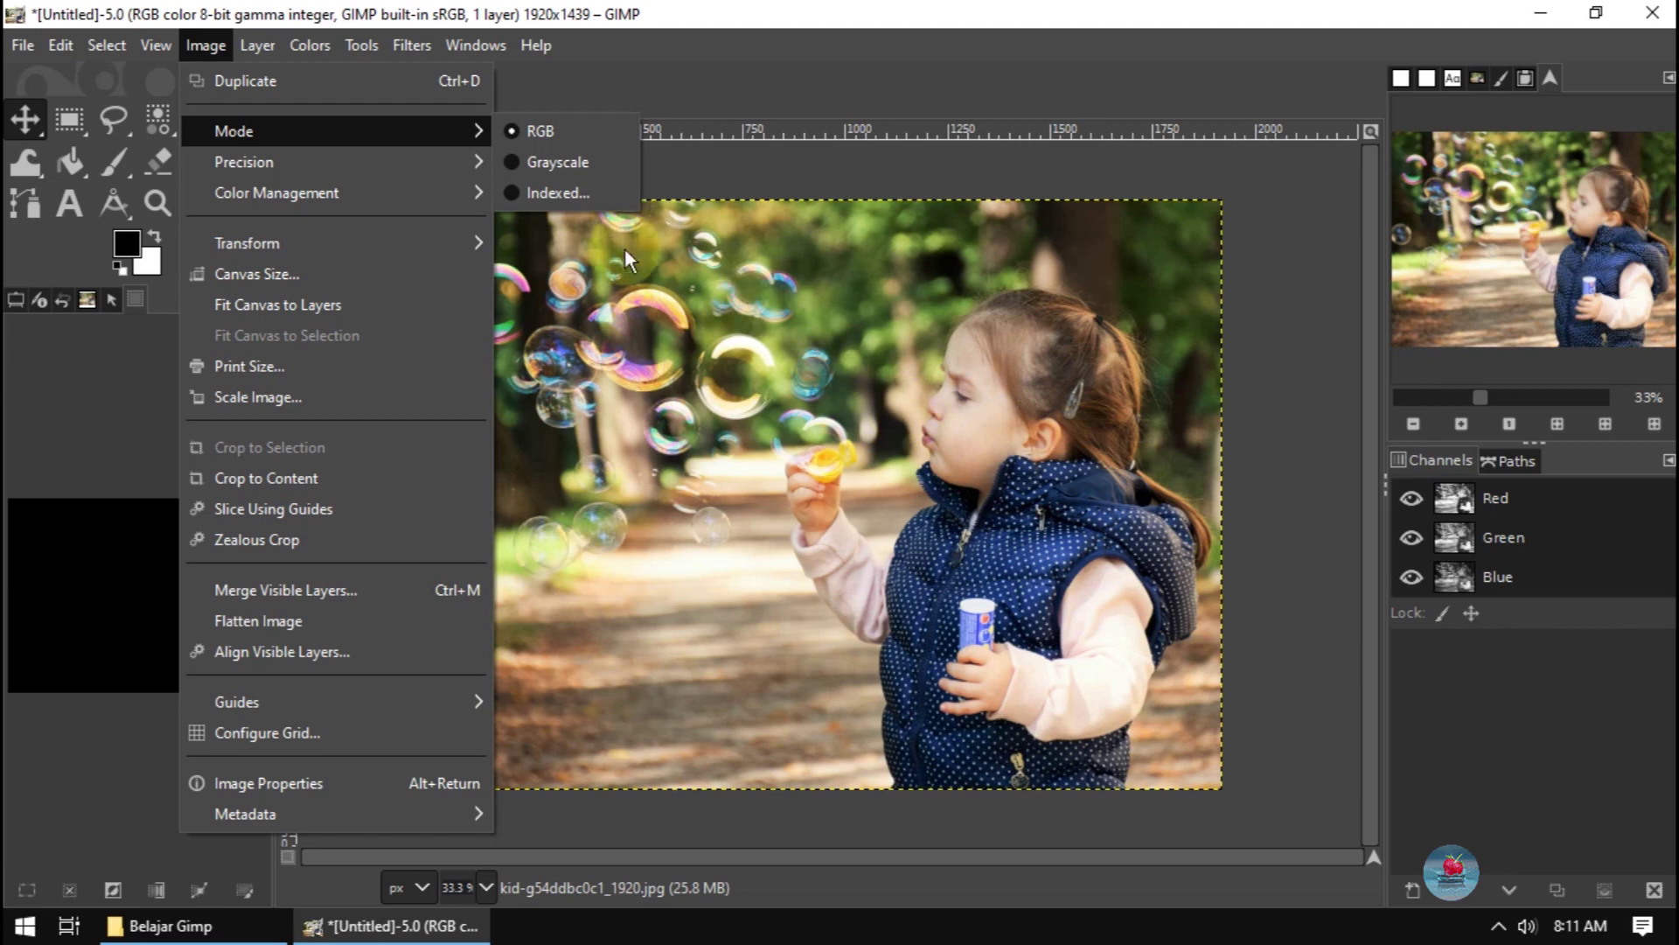
Switch the duplicate's mode to Grayscale, back to RGB, then Grayscale again, and return to the original.
left_click(590, 167)
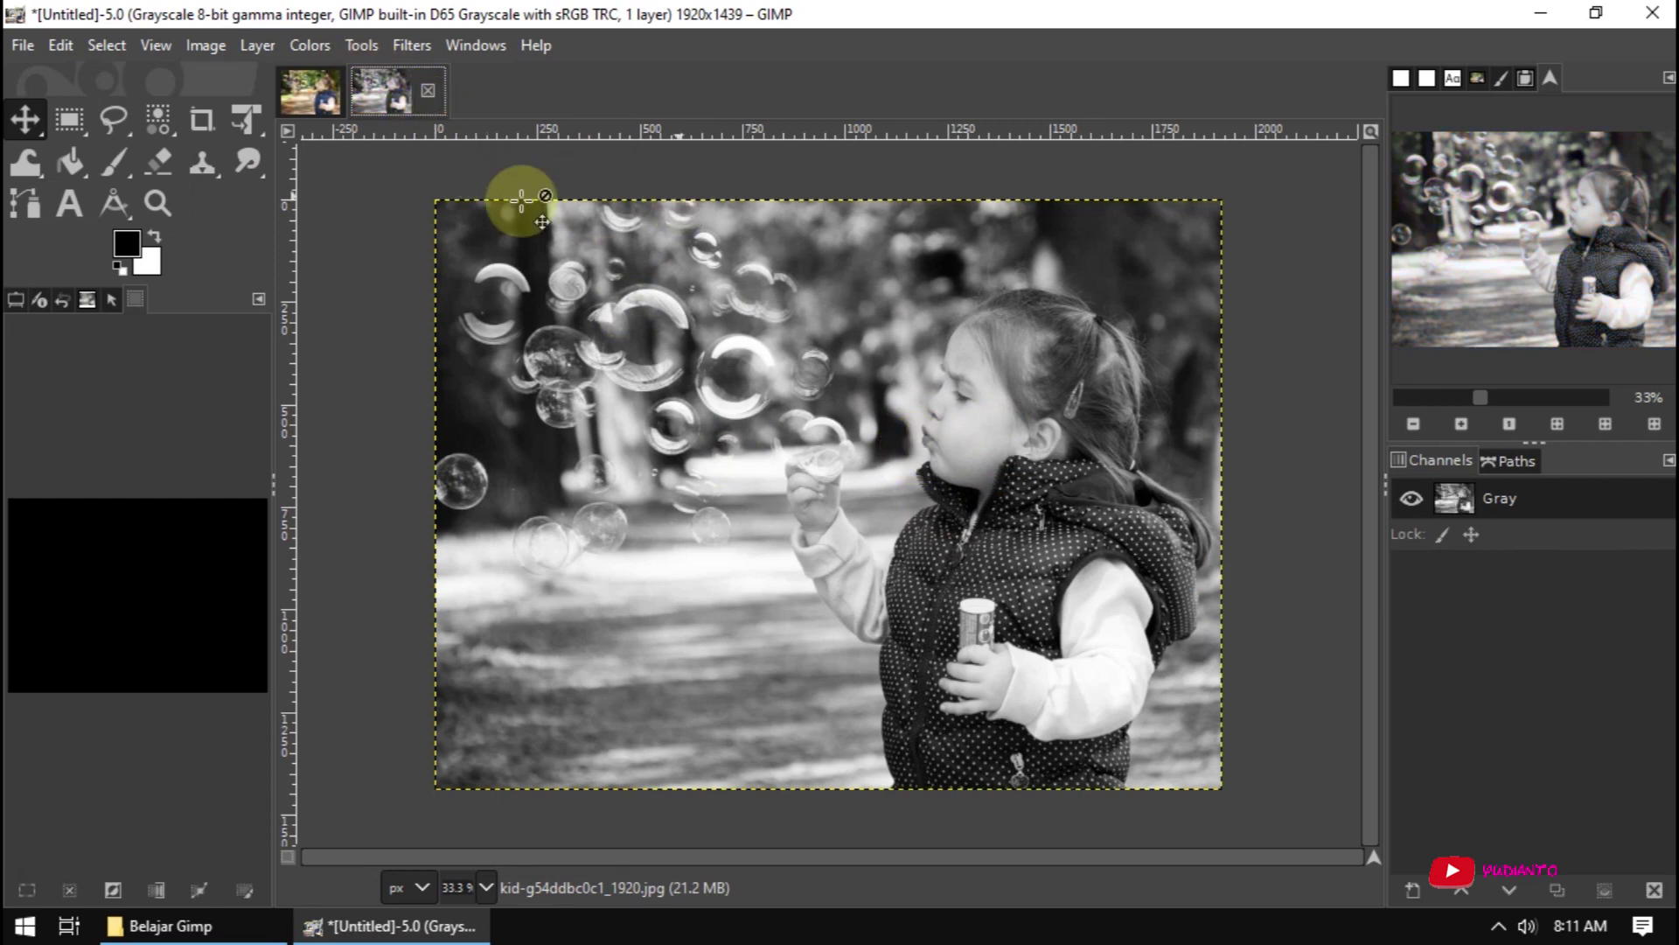
left_click(213, 49)
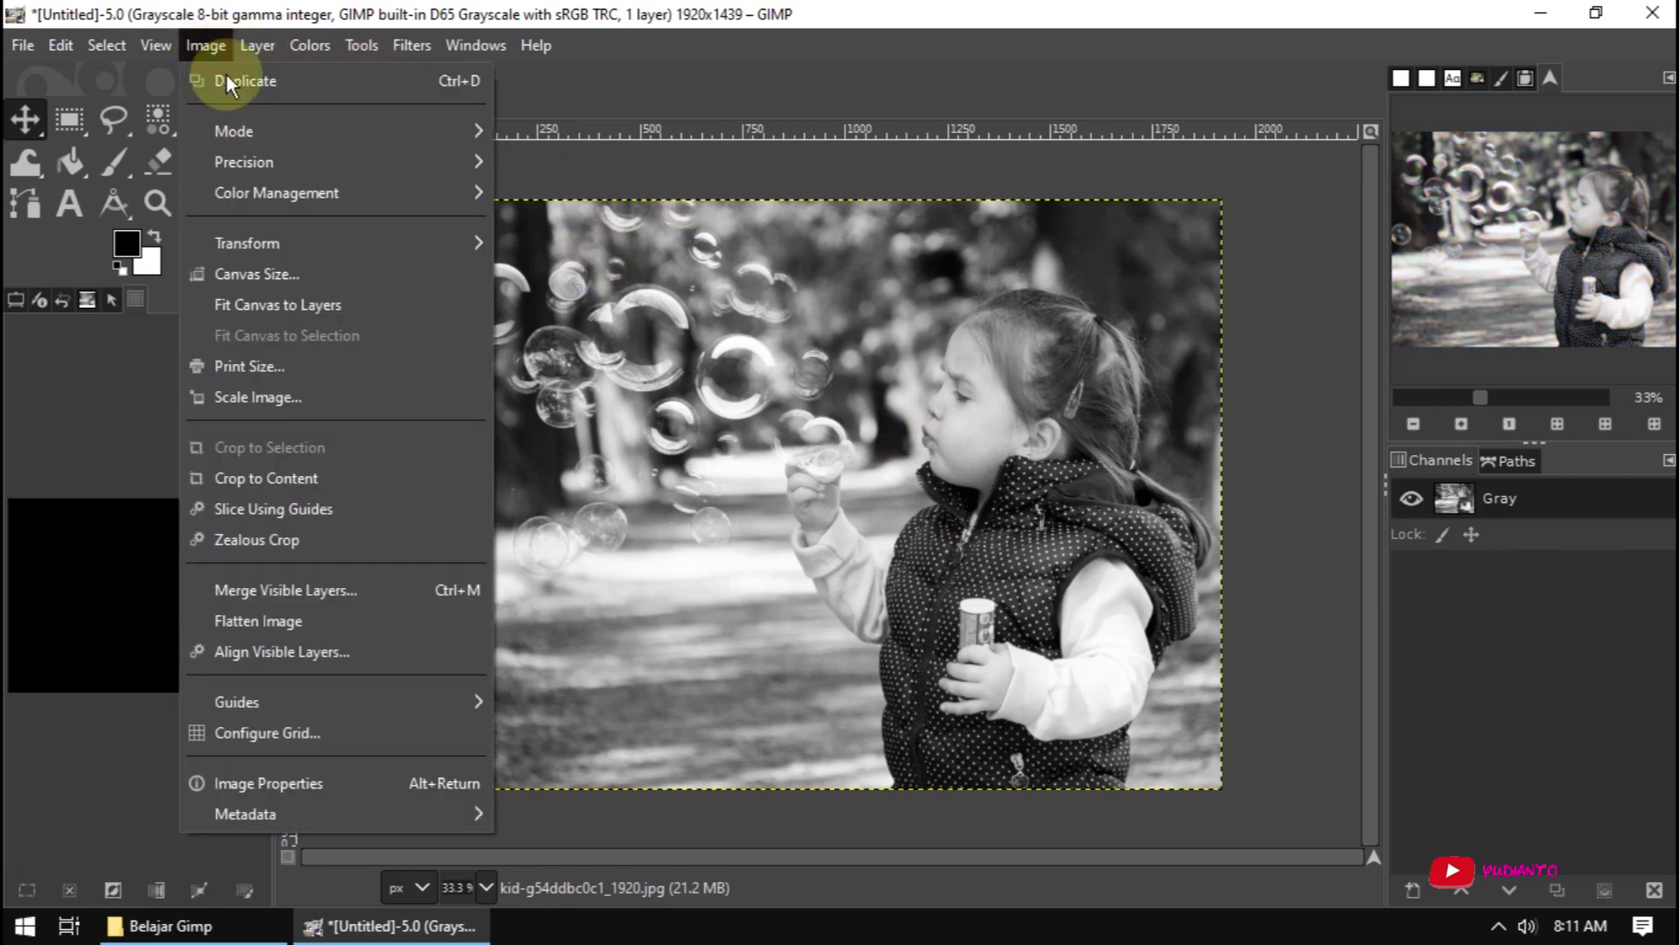
left_click(547, 133)
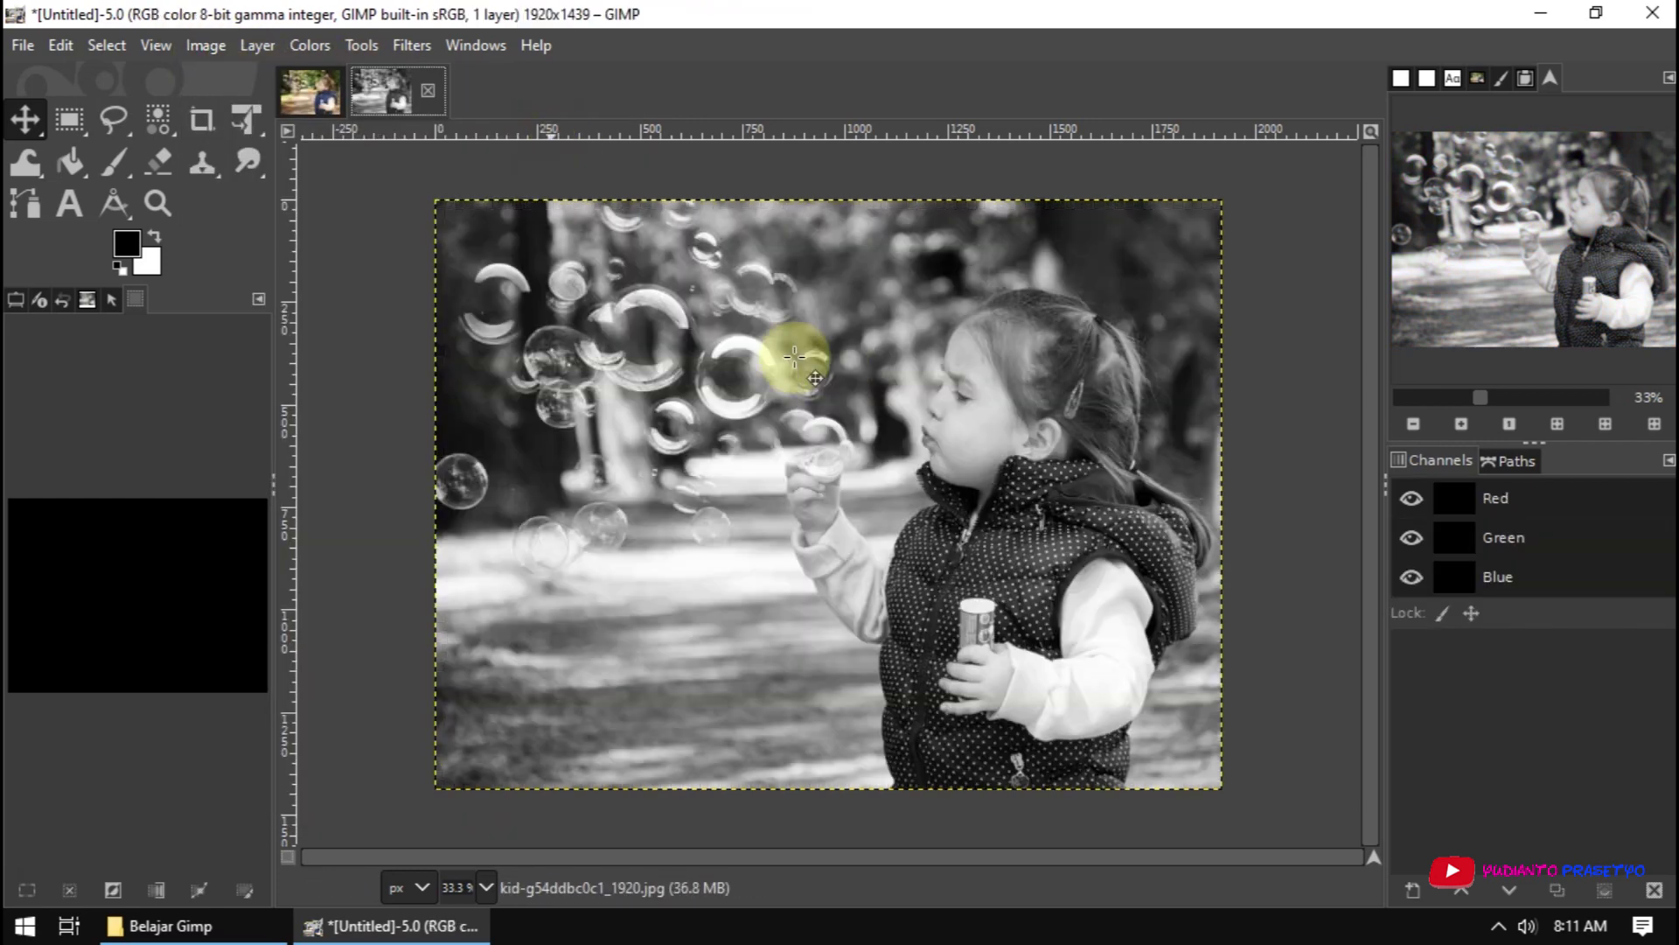
left_click(207, 47)
mouse_move(235, 132)
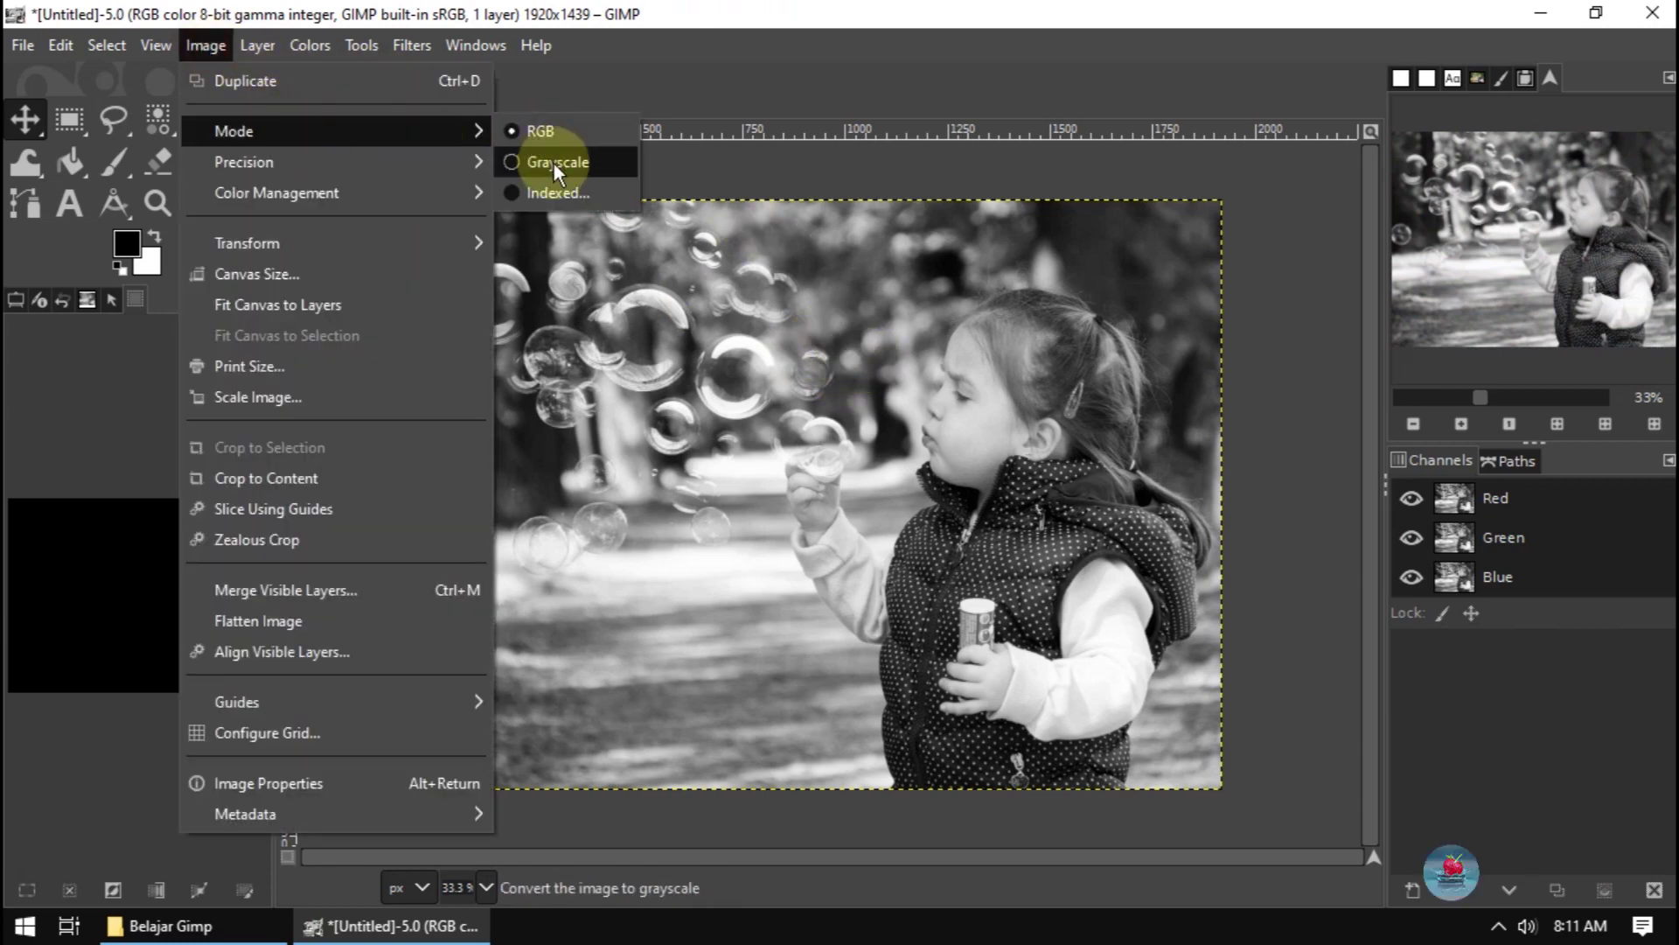
left_click(554, 162)
left_click(311, 88)
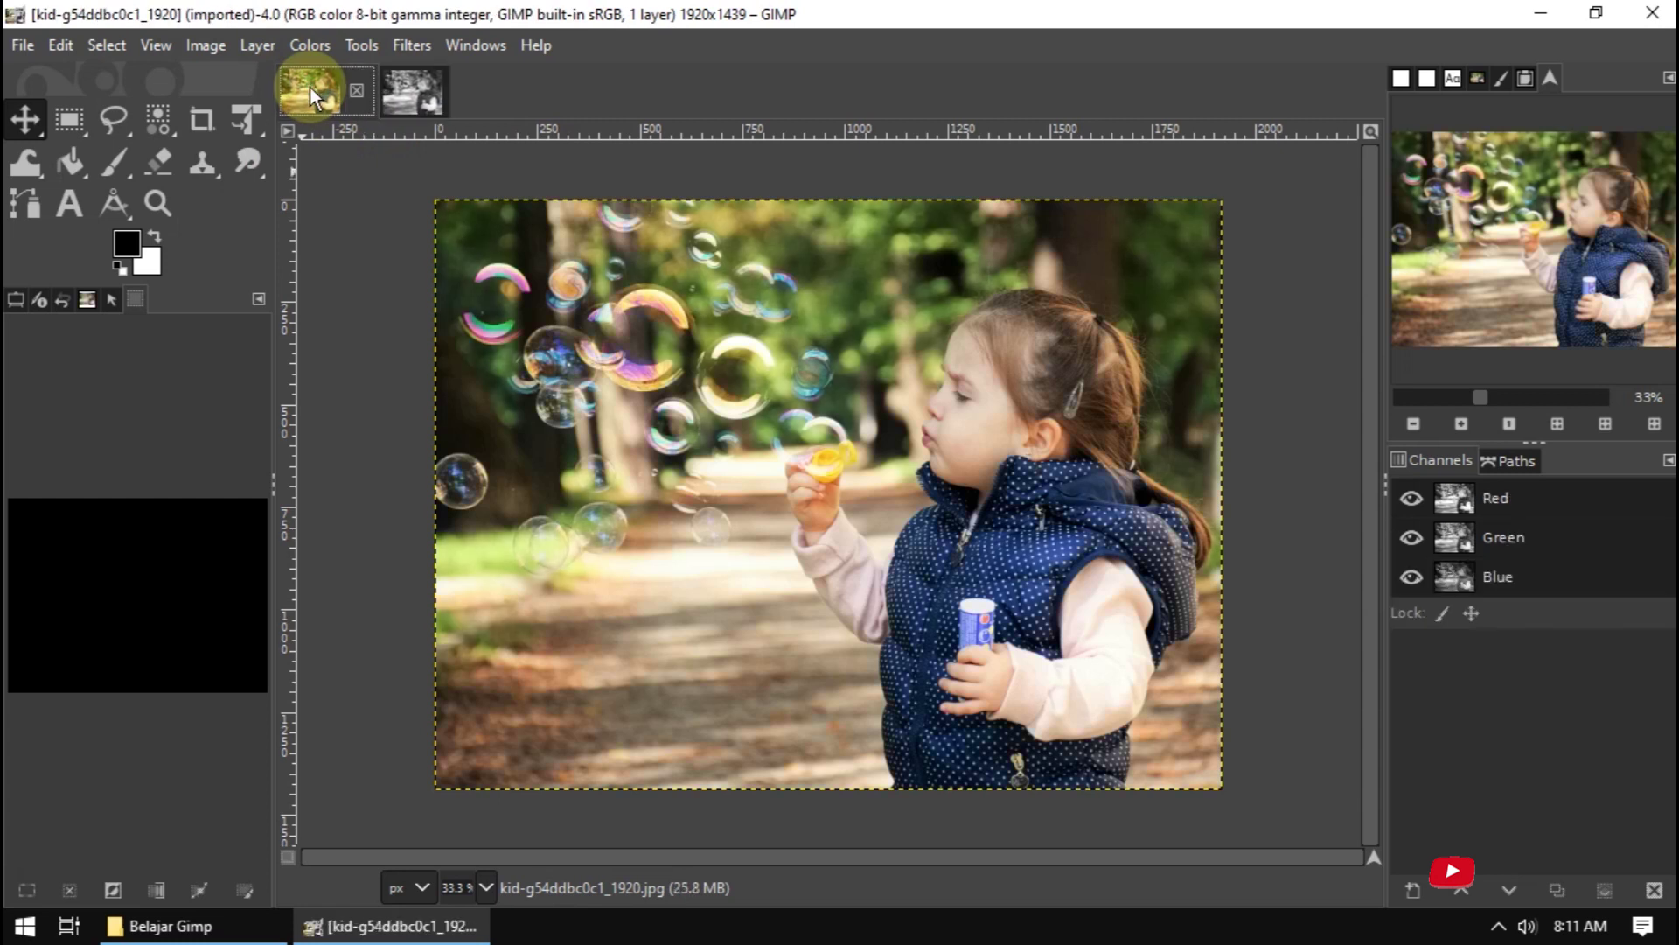
Bring up Indexed colour conversion for the original photo: optimum 256-colour palette, no dithering.
left_click(200, 46)
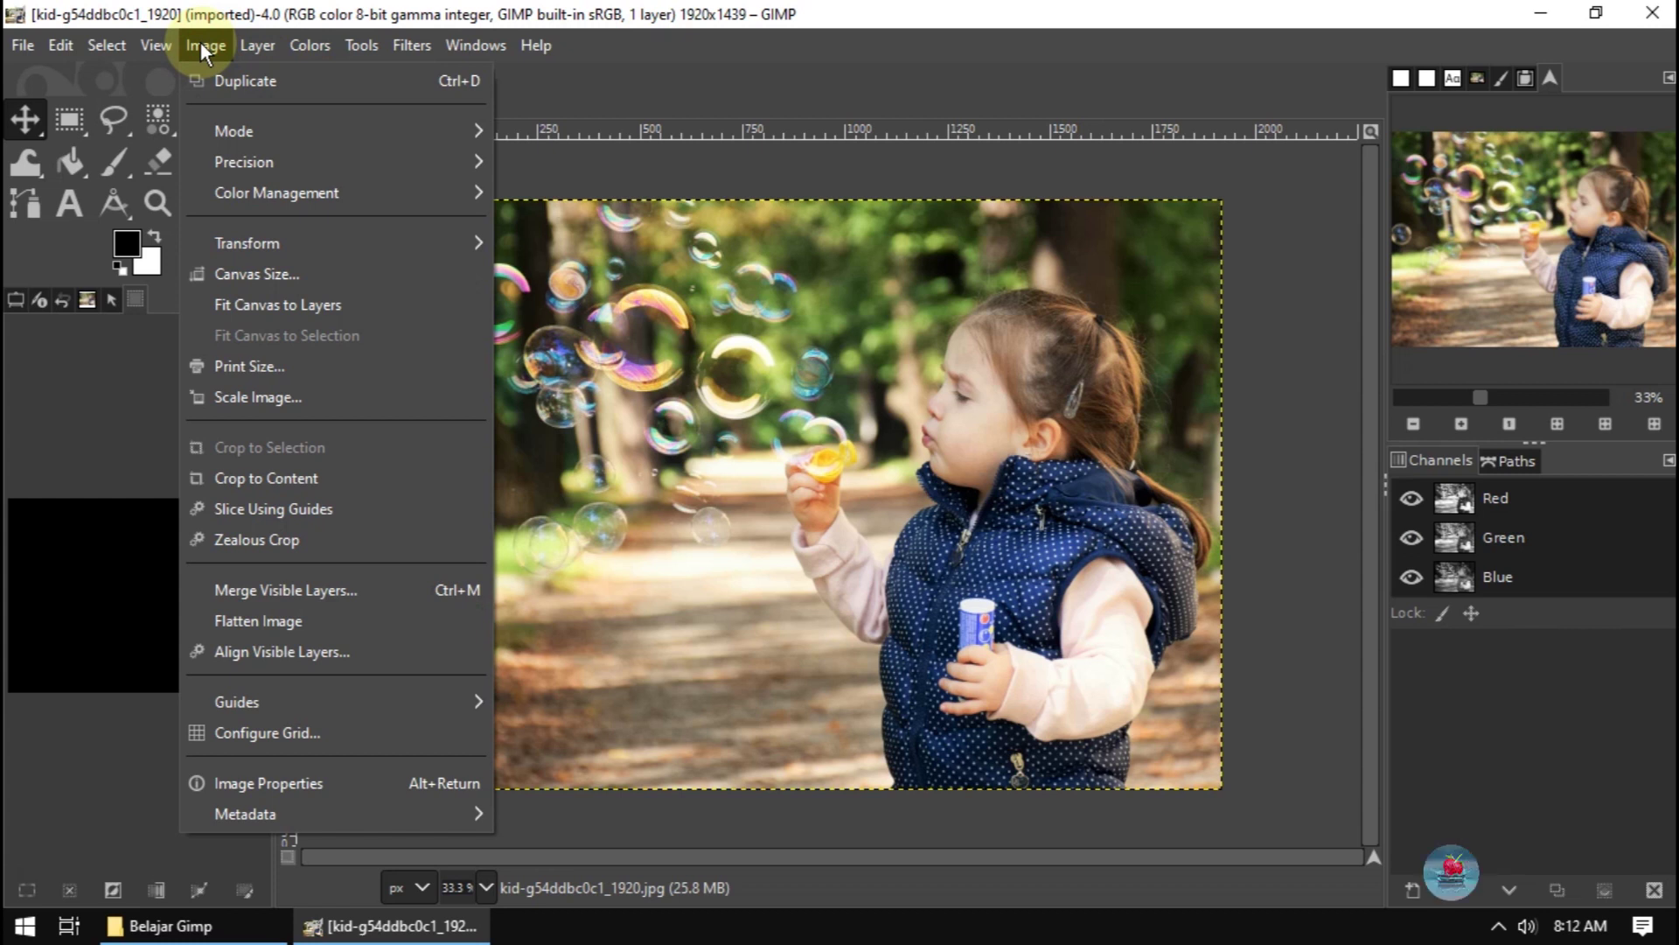
left_click(201, 46)
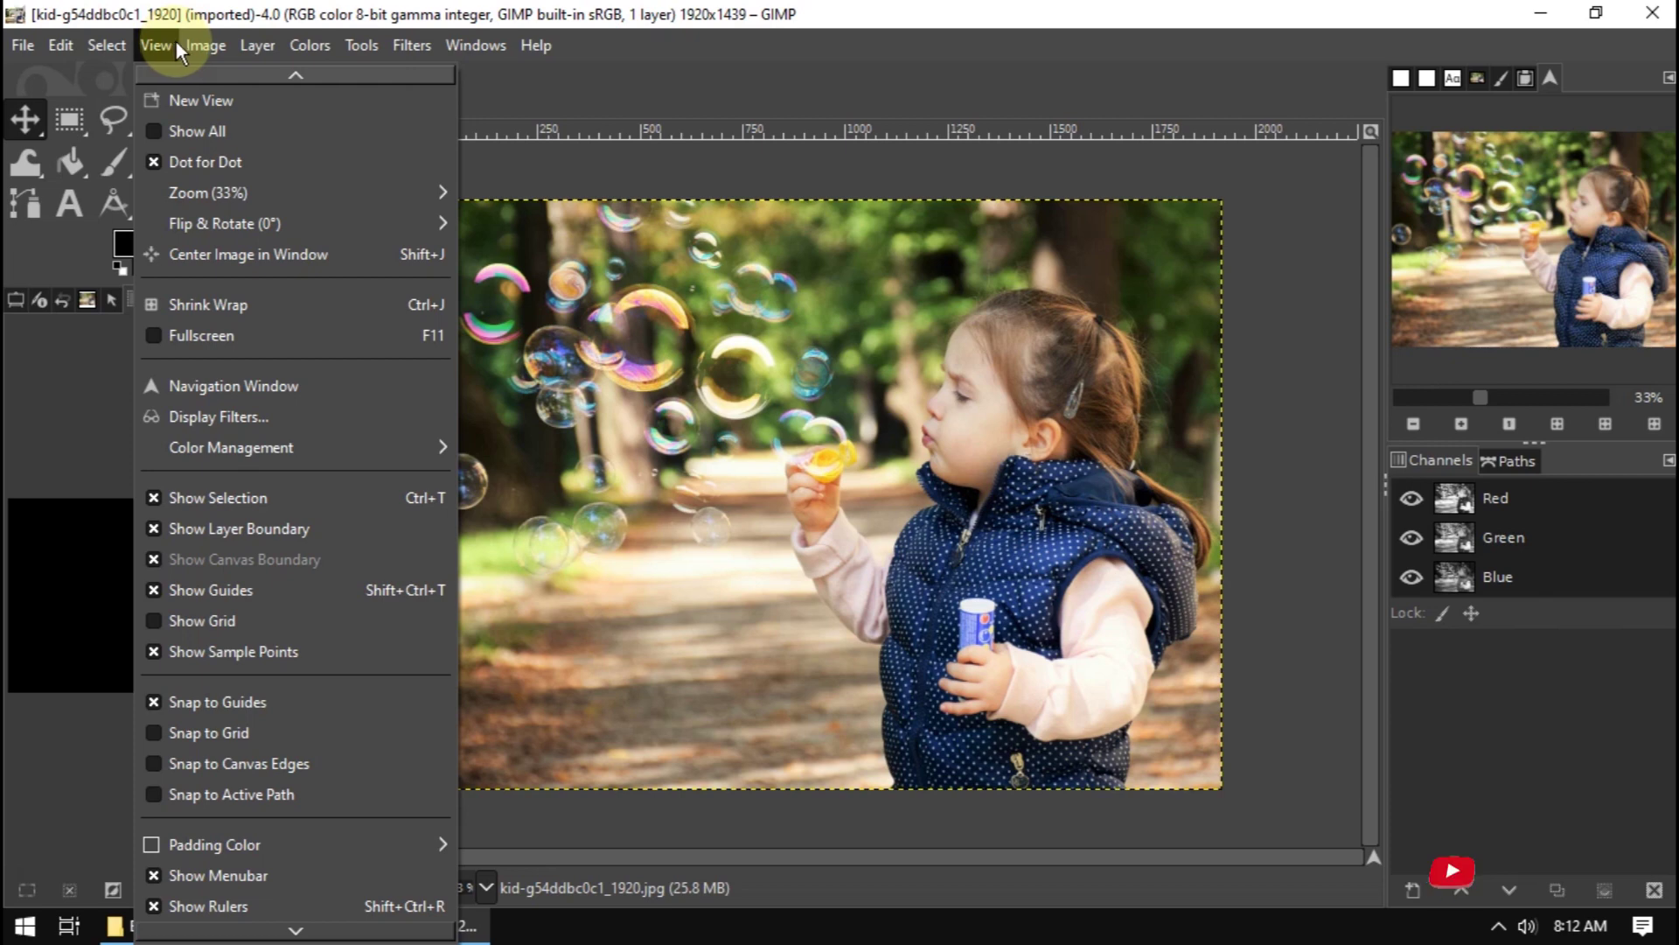
left_click(176, 42)
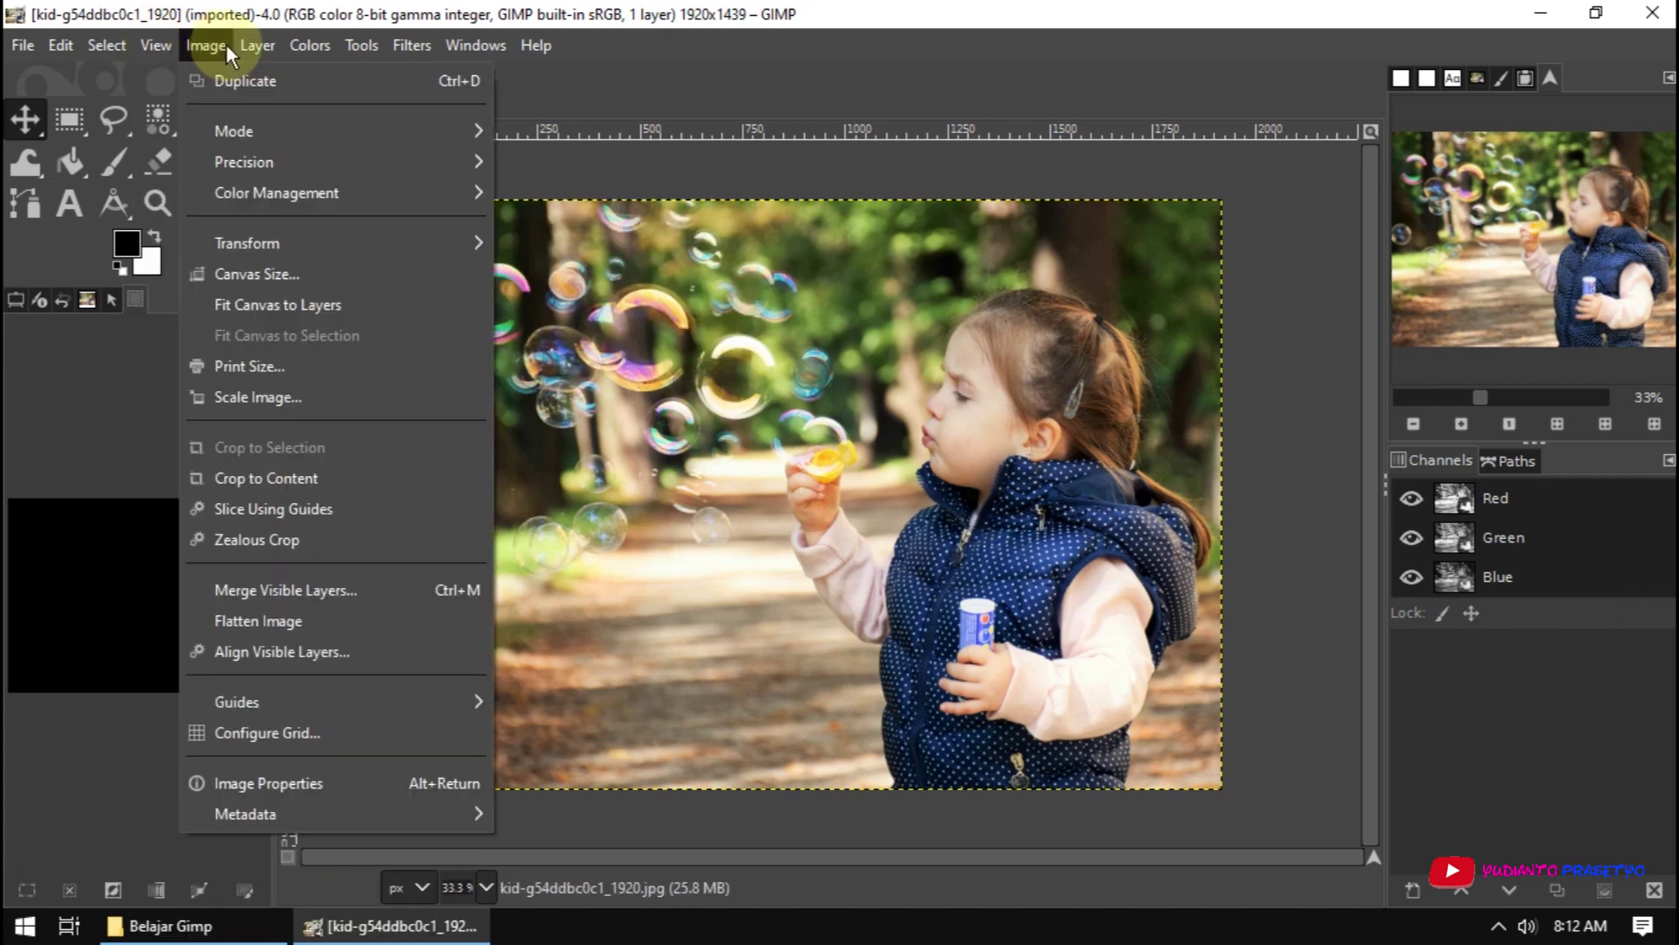
left_click(210, 45)
left_click(210, 45)
mouse_move(233, 132)
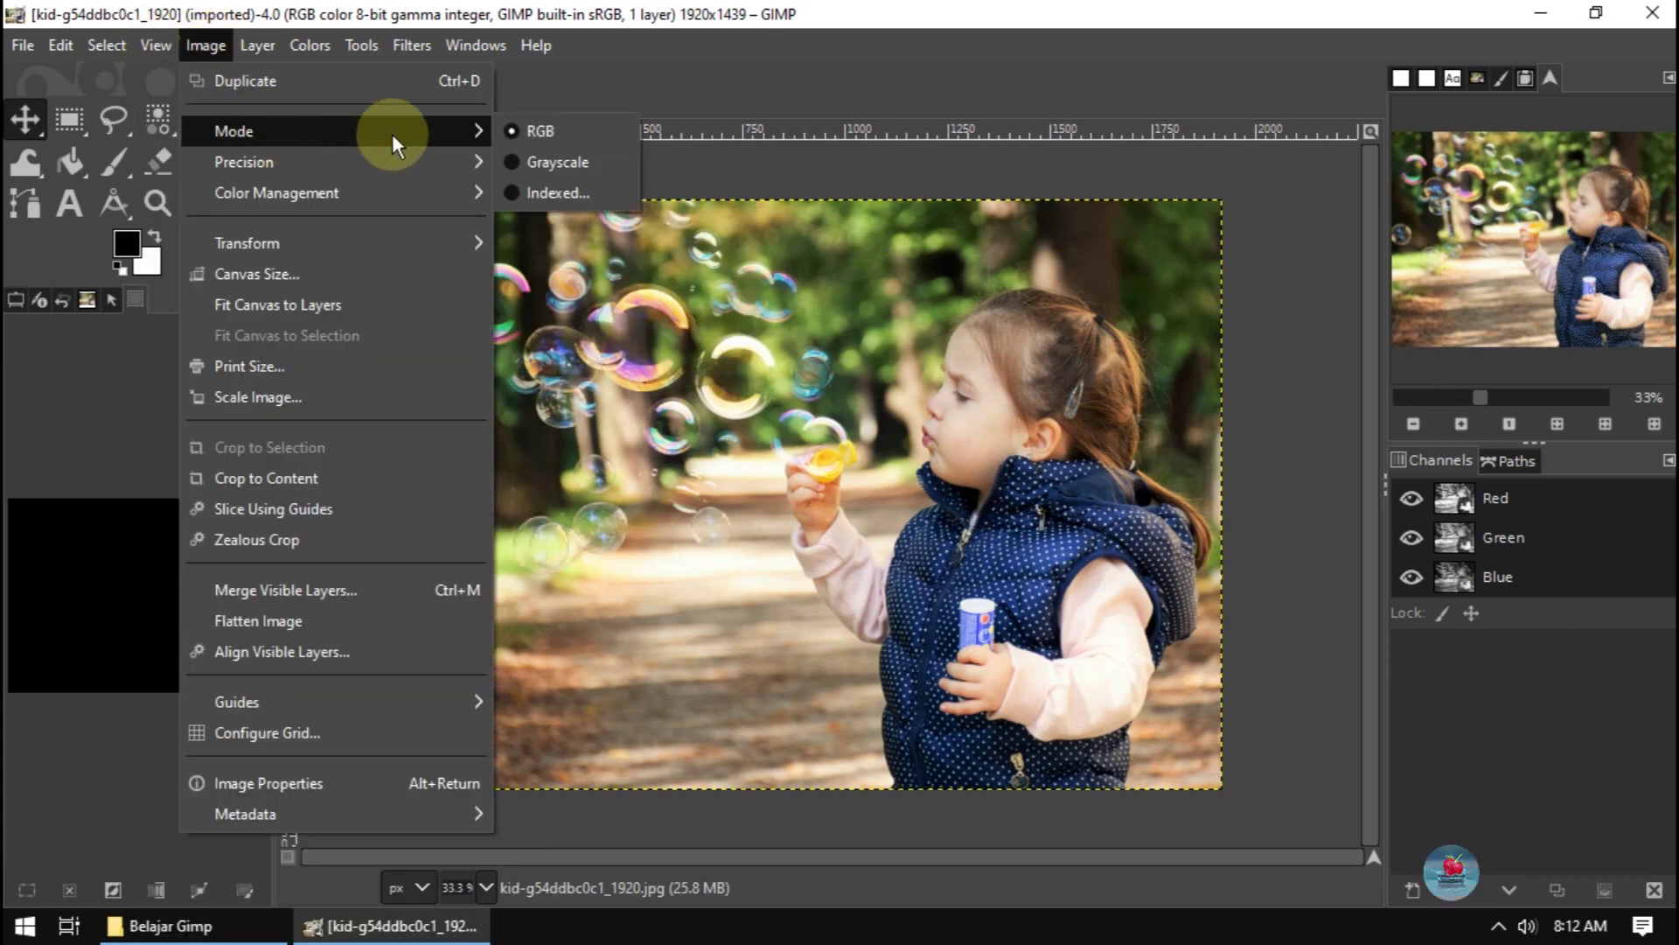
left_click(534, 193)
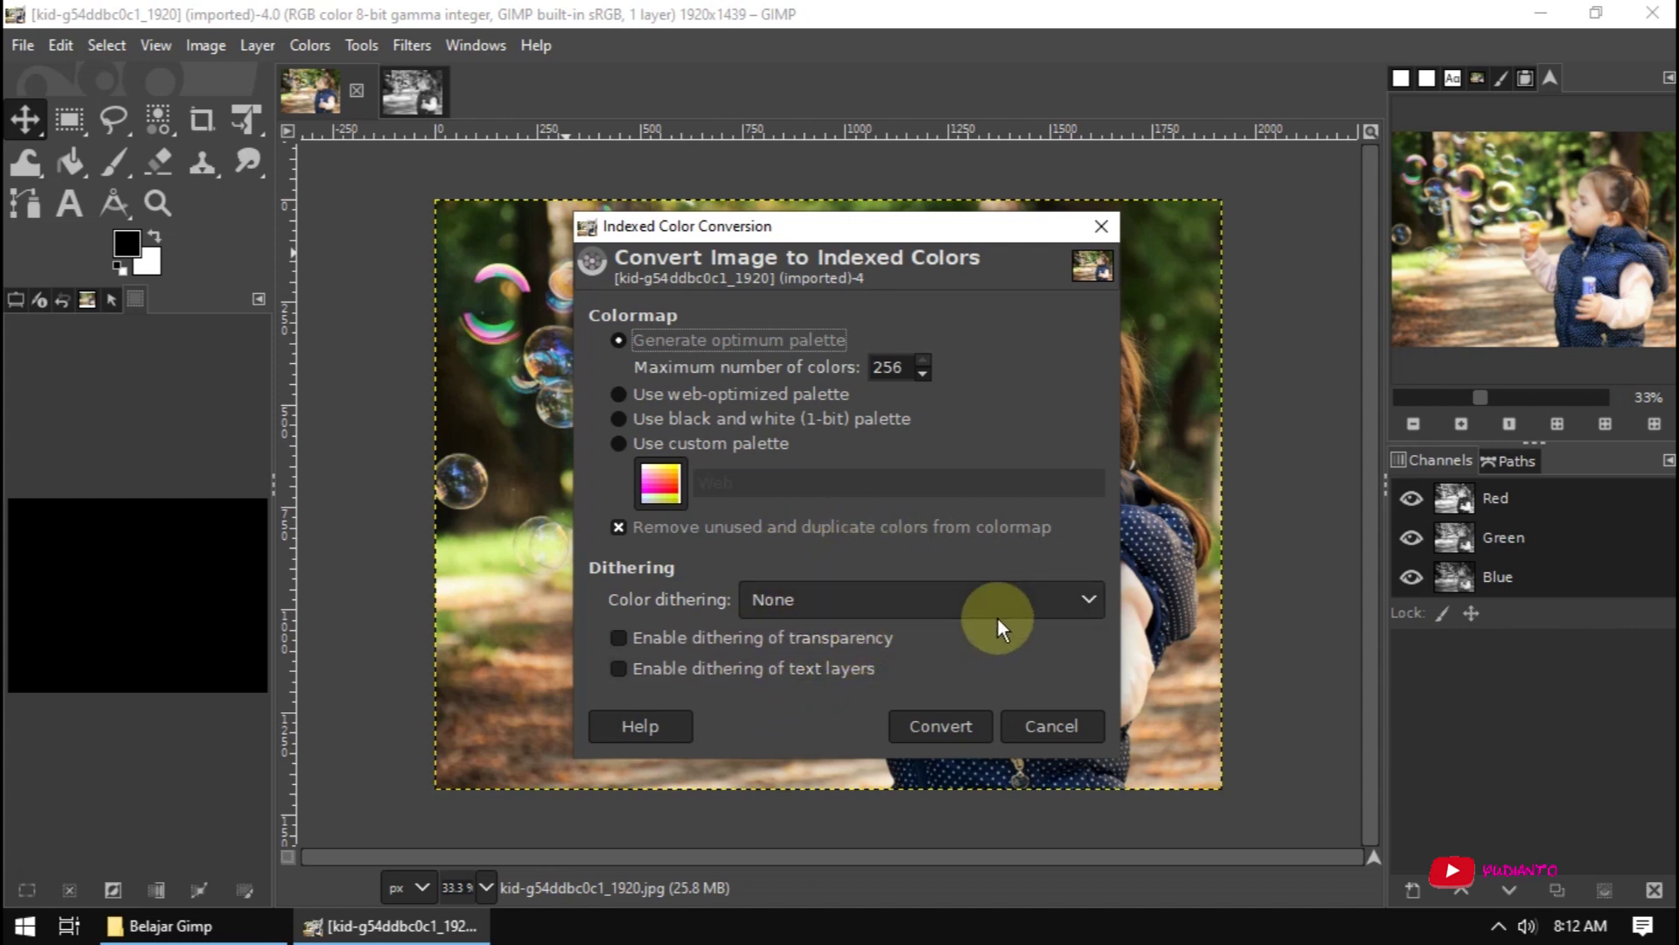
left_click(1034, 728)
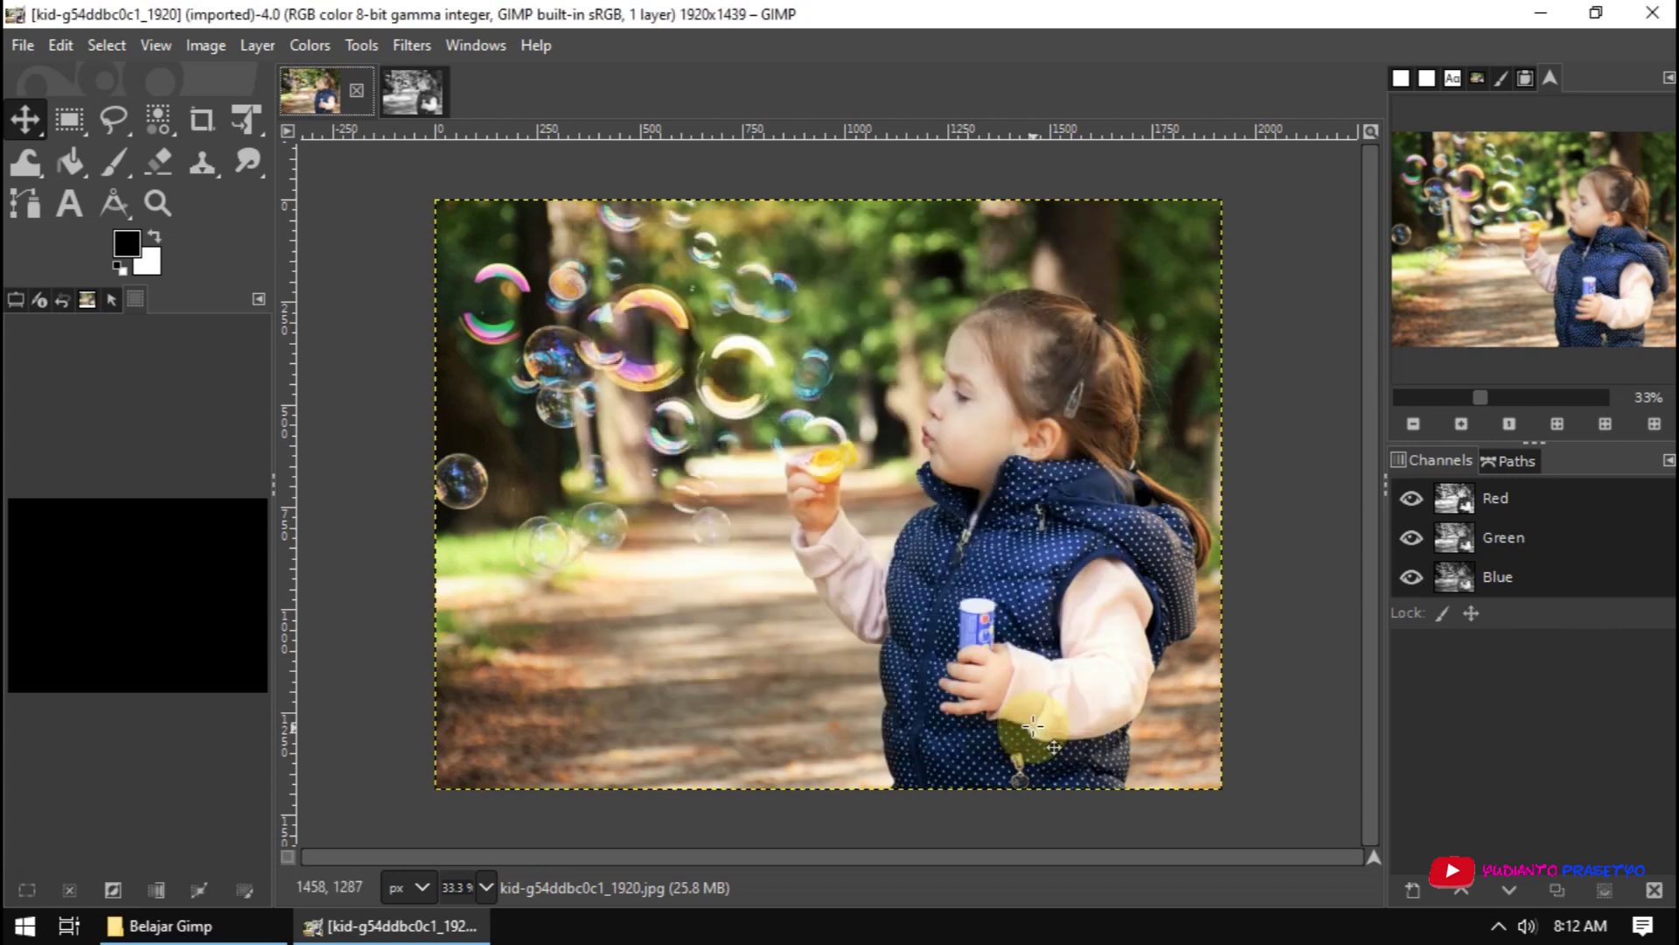
Show the Image menu's Color Management options for the original RGB photo.
left_click(200, 47)
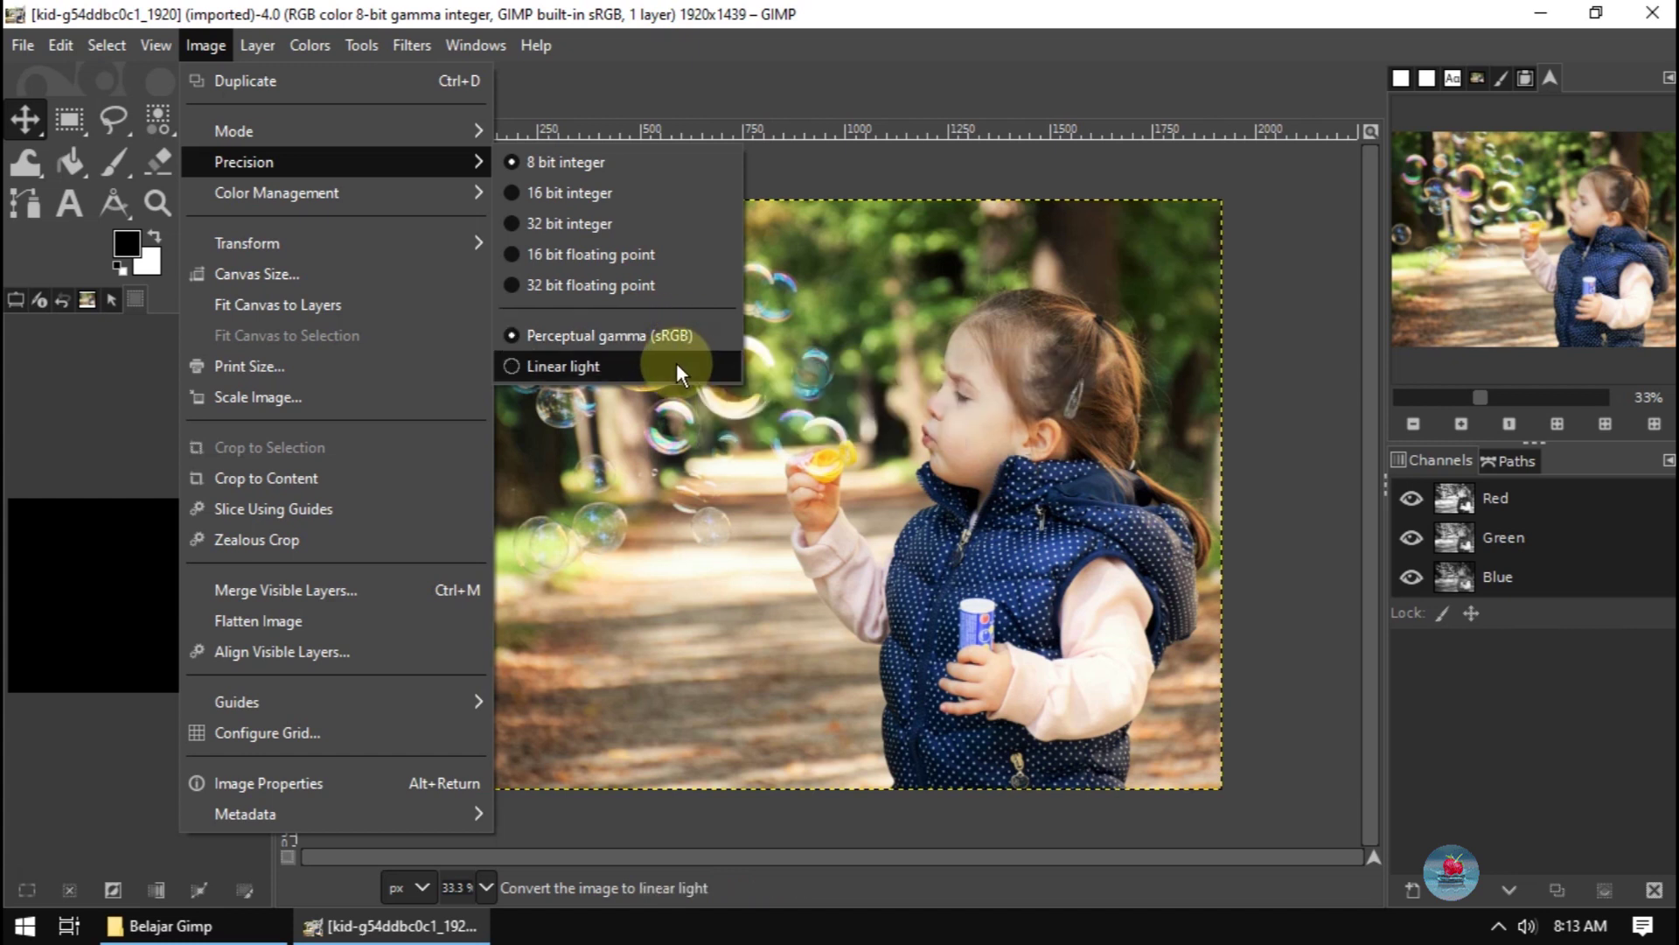
mouse_move(277, 194)
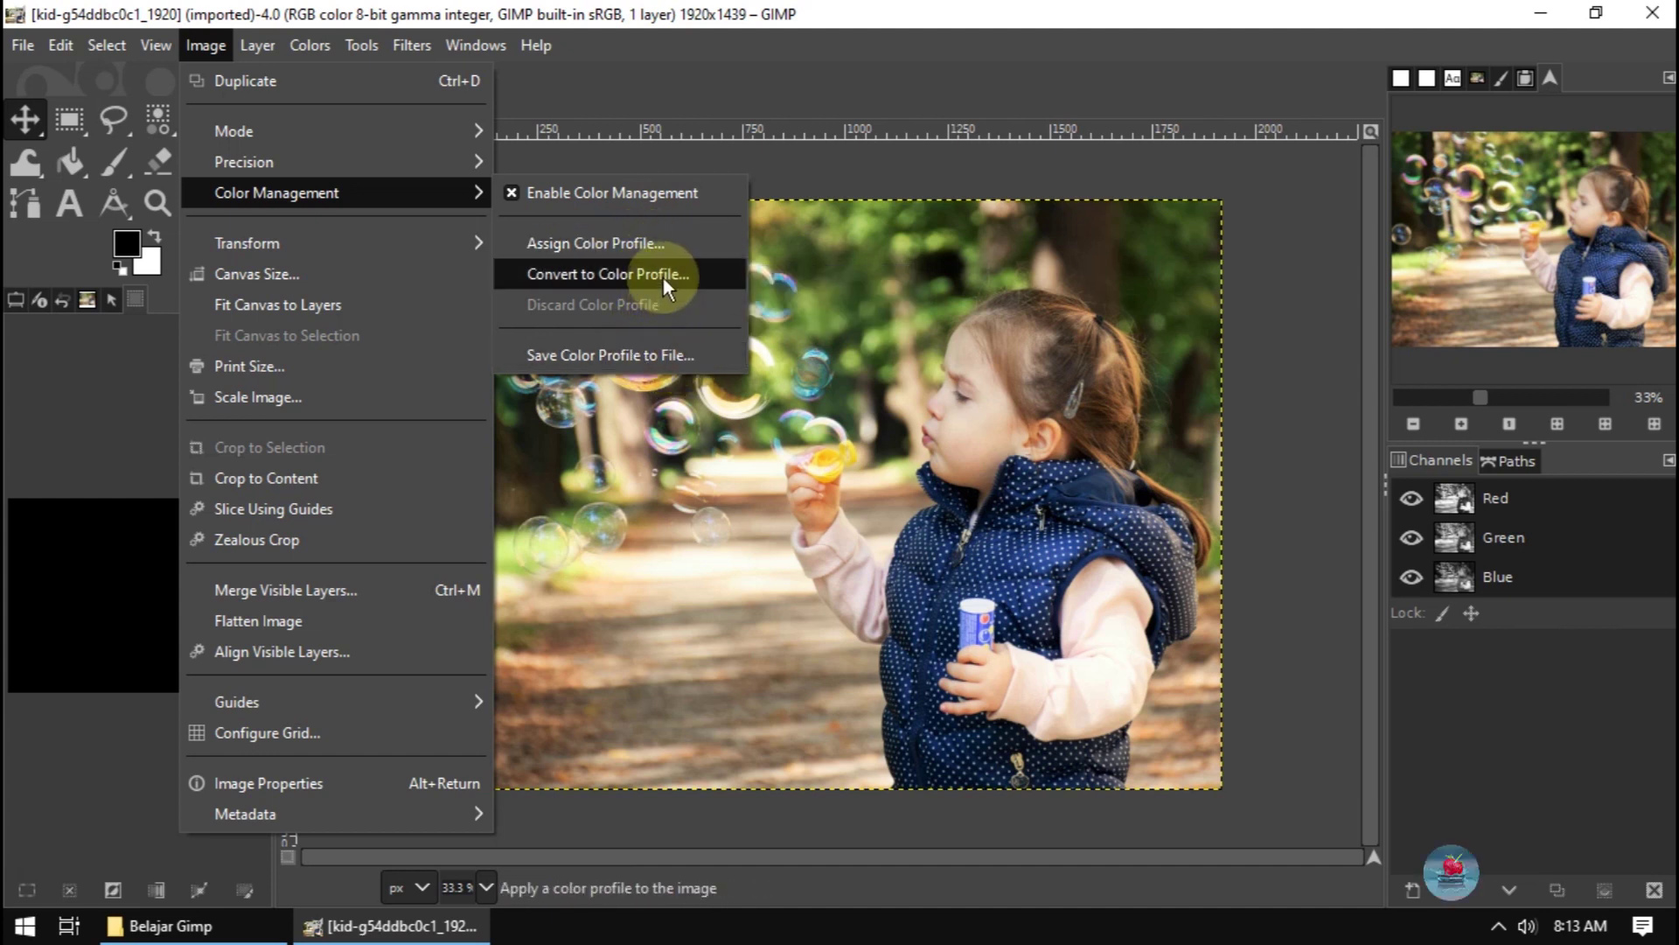
left_click(631, 276)
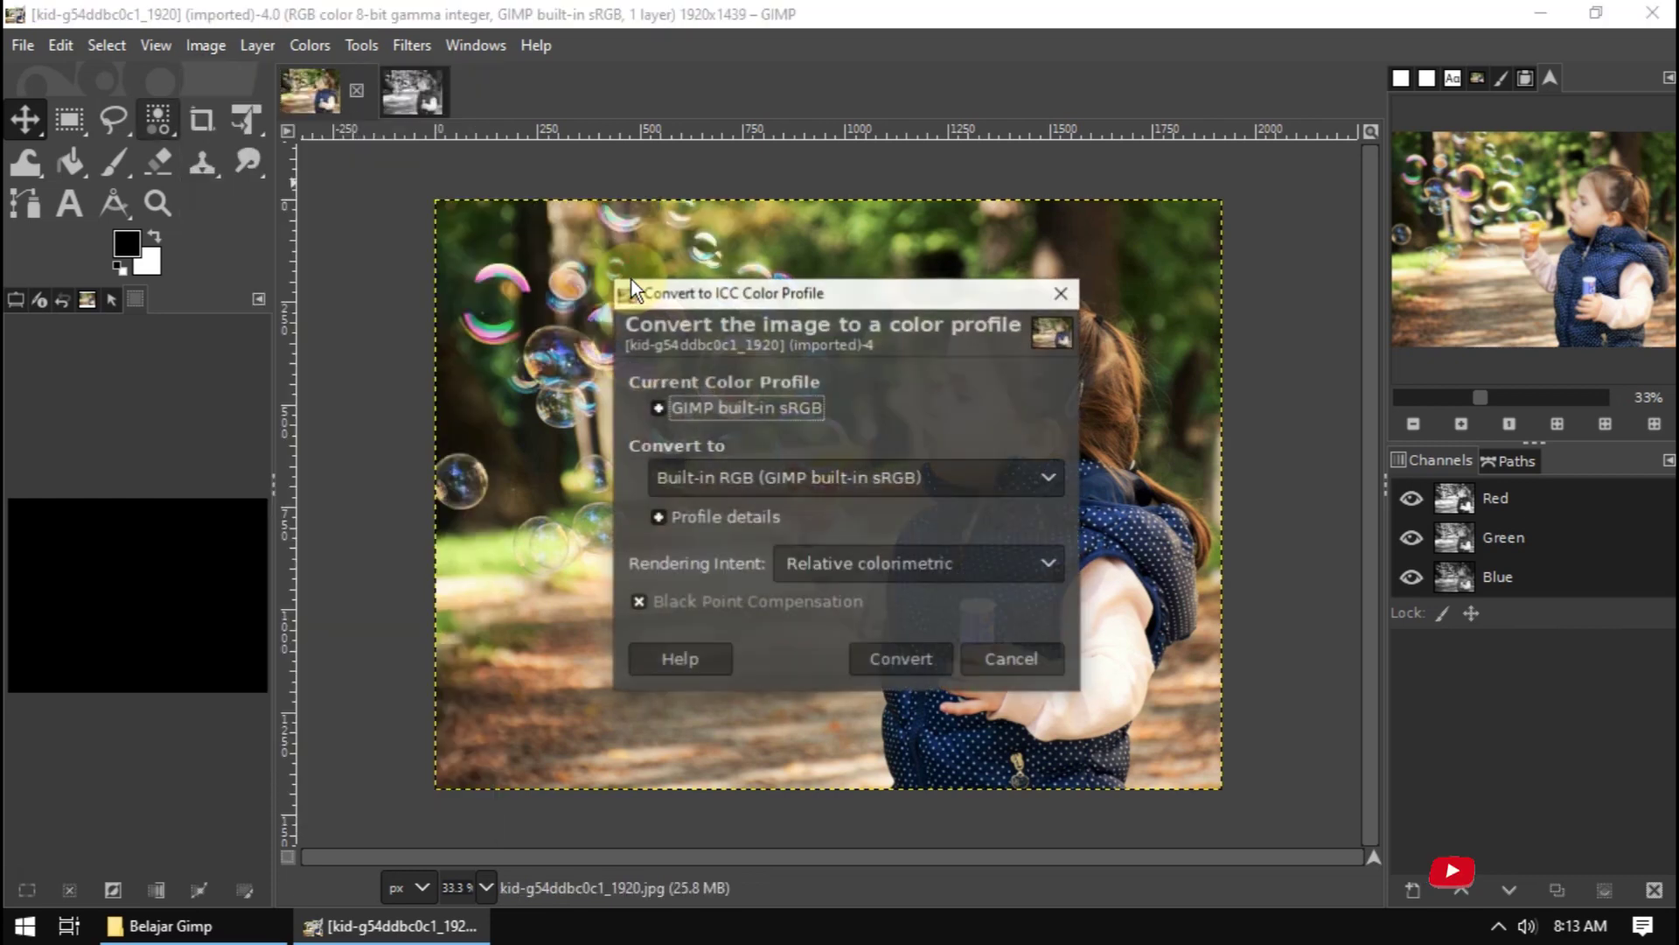
left_click(980, 485)
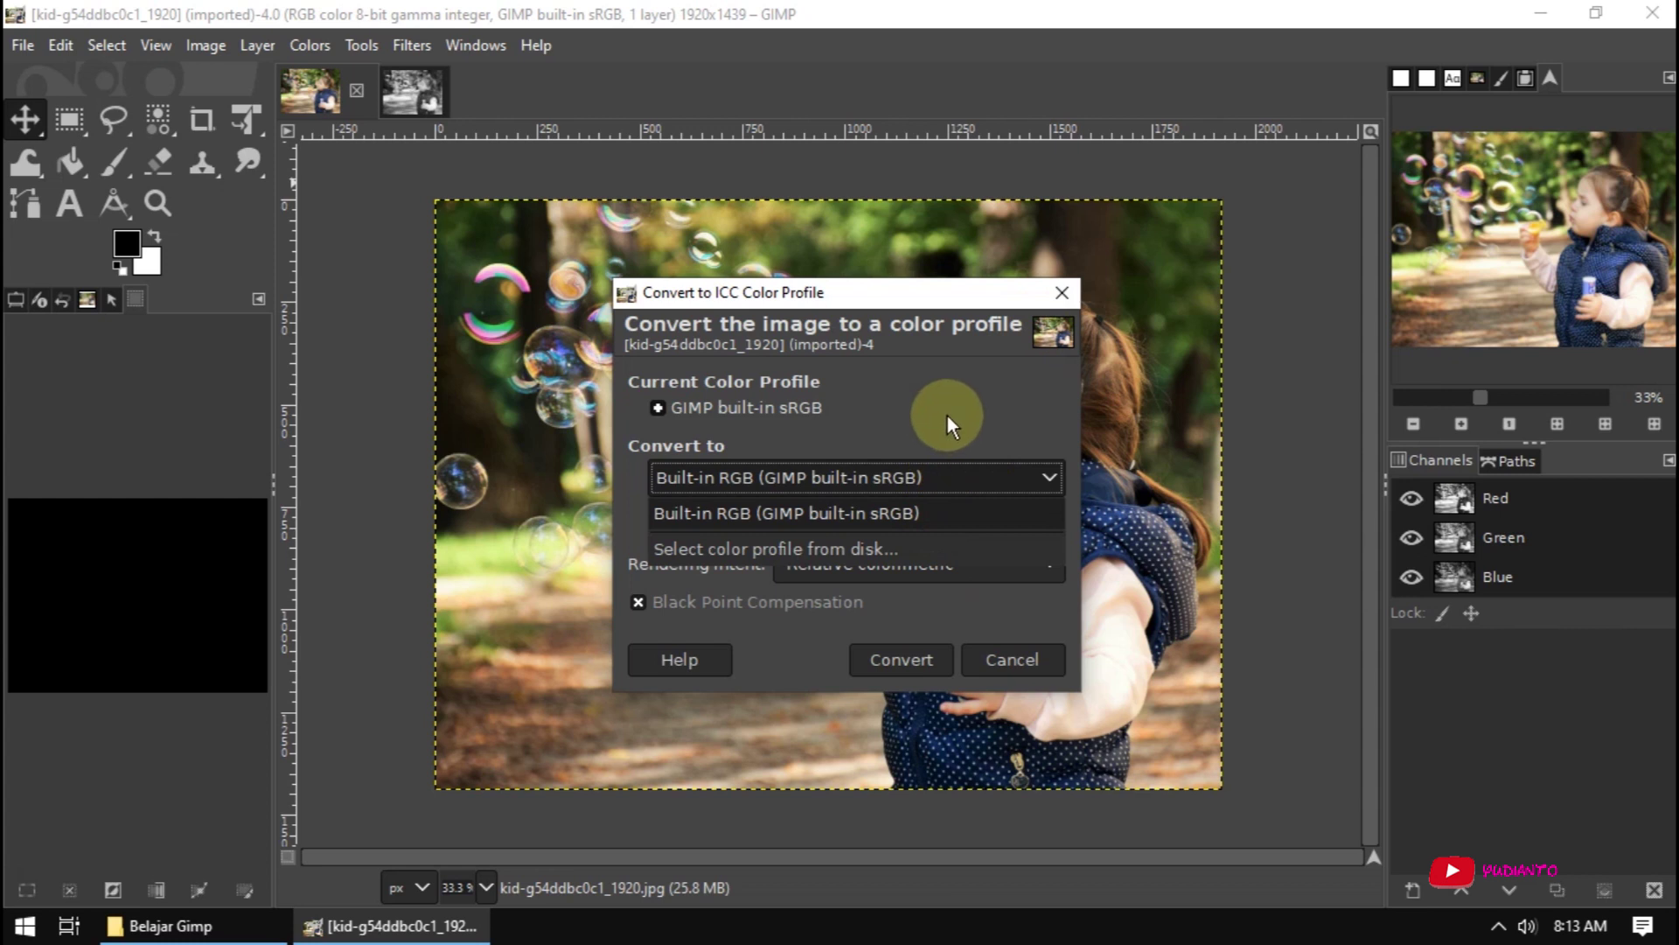
left_click(1062, 287)
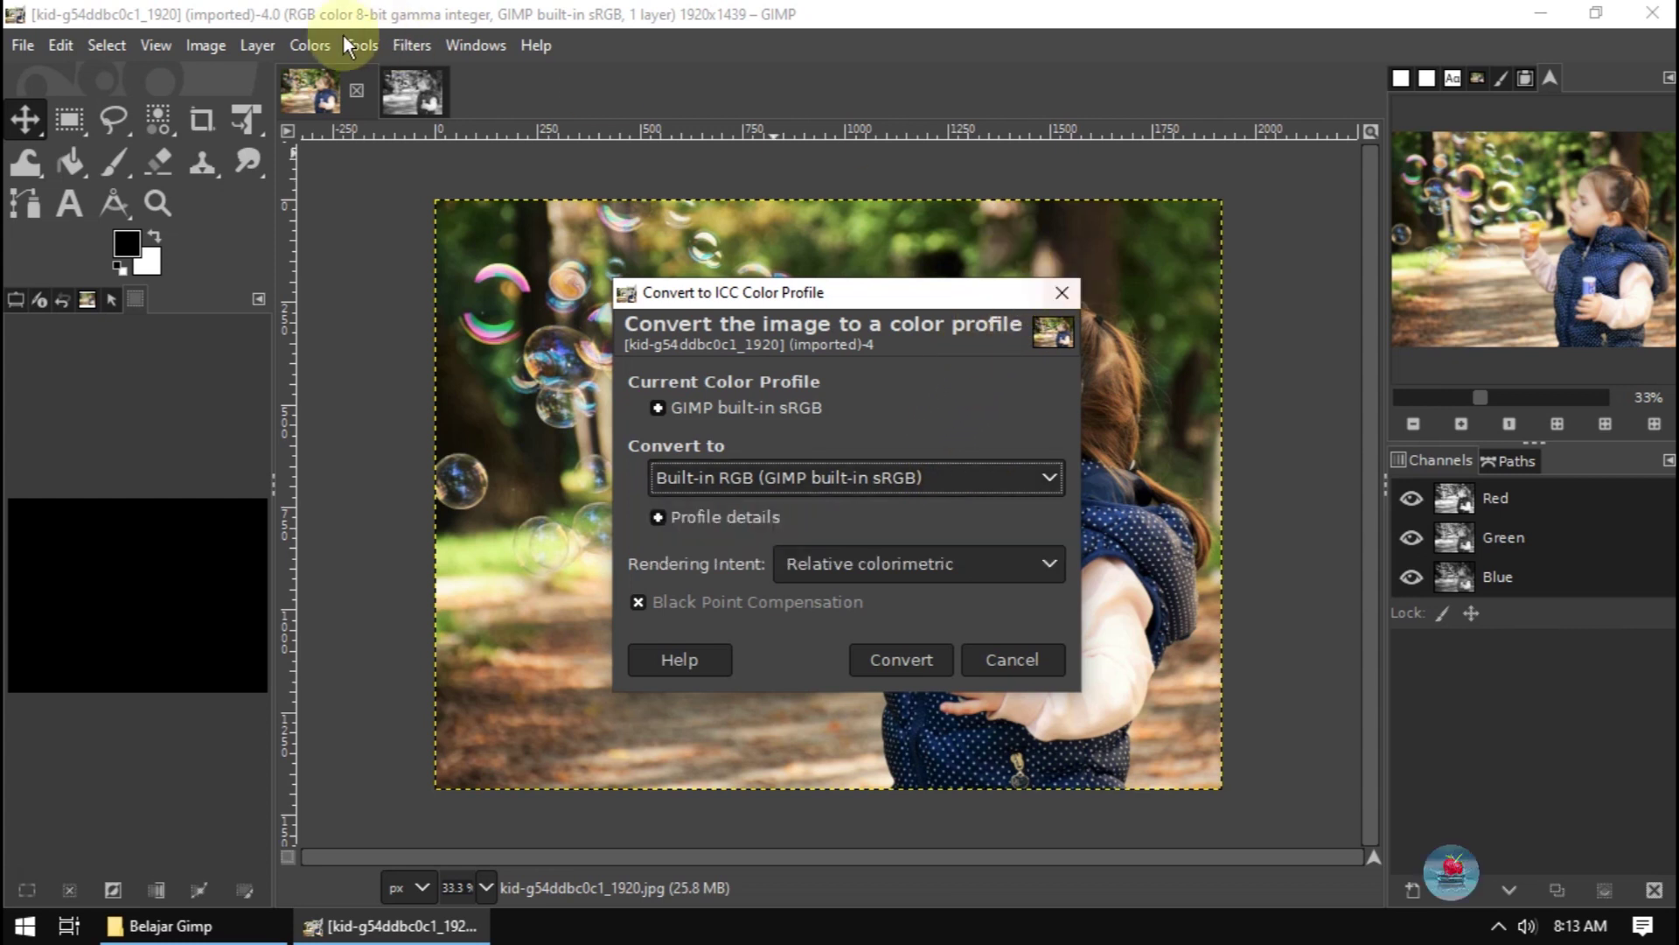
left_click(1060, 293)
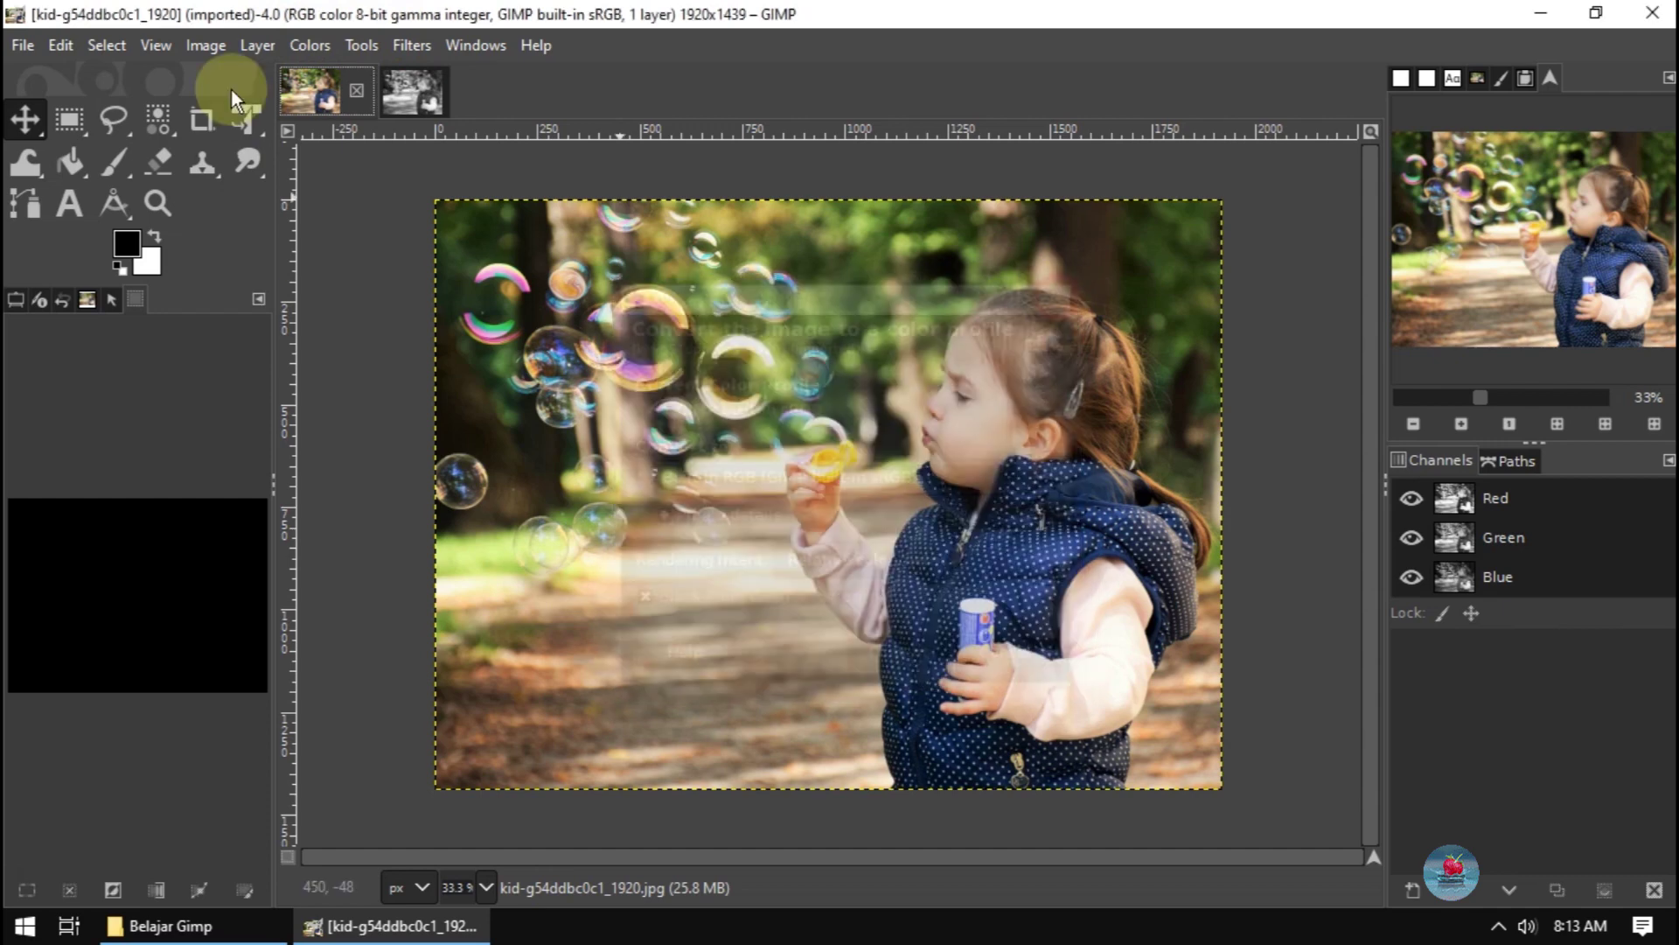
left_click(201, 51)
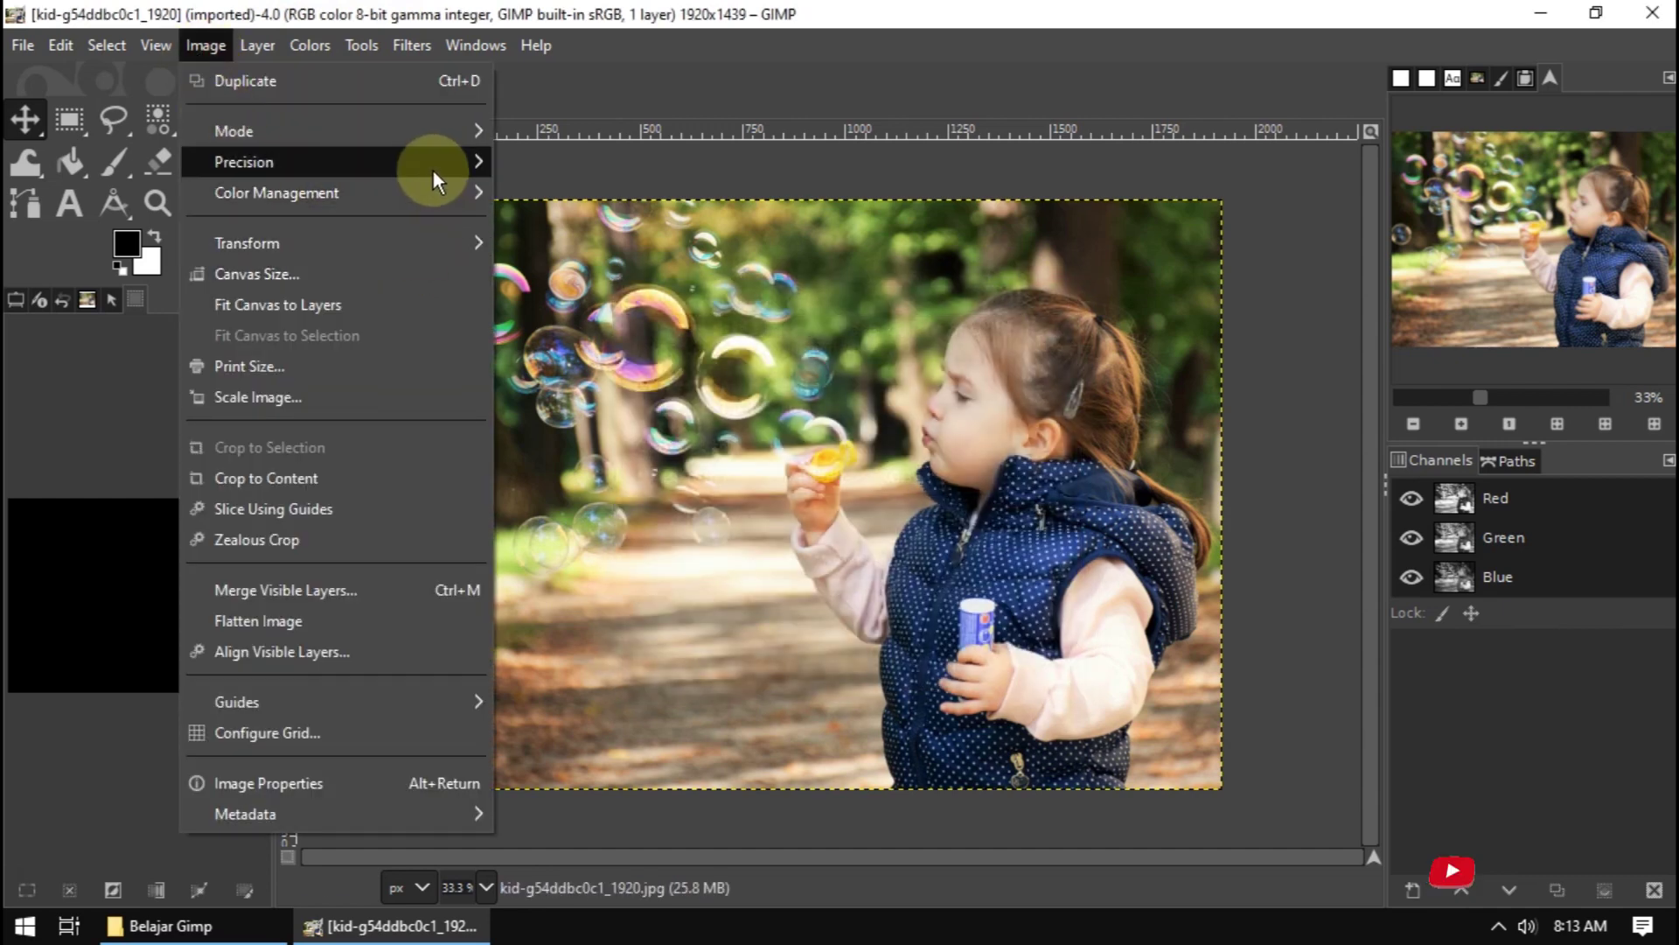